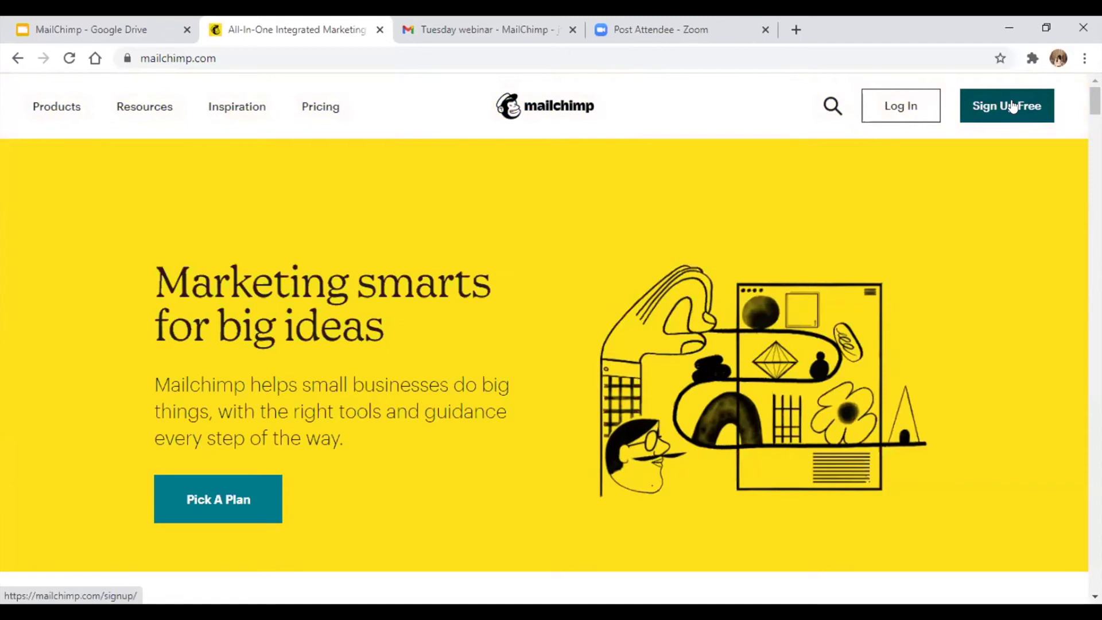
Step: Log into the demo account with the saved username and pasted password, deferring the security setup
{"action": "left_click", "coordinate": [899, 103]}
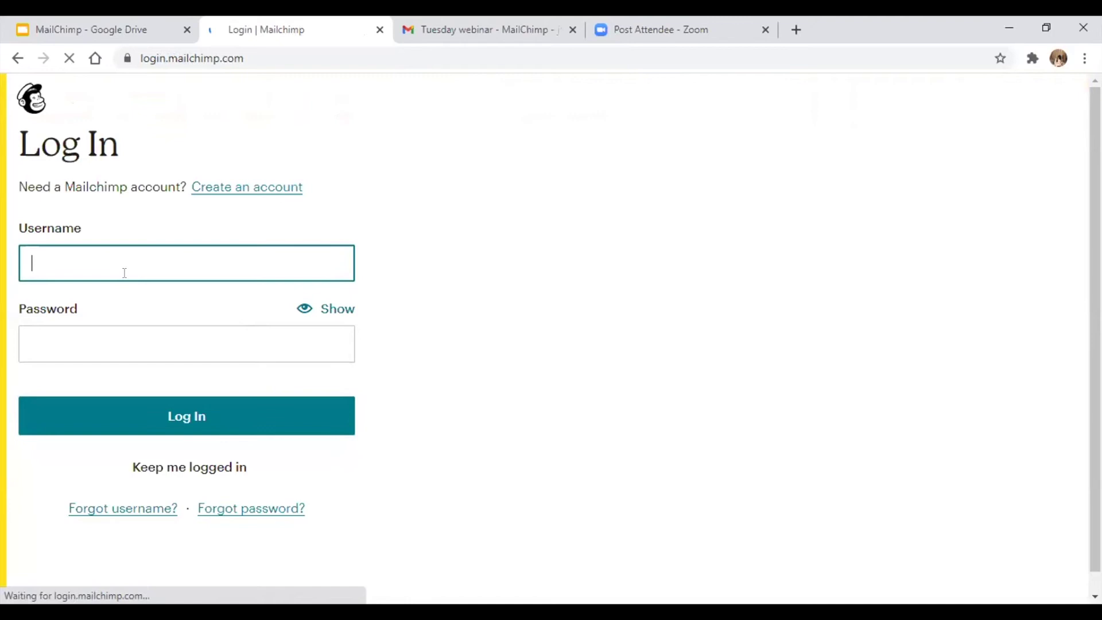
{"action": "type", "text": "cyber"}
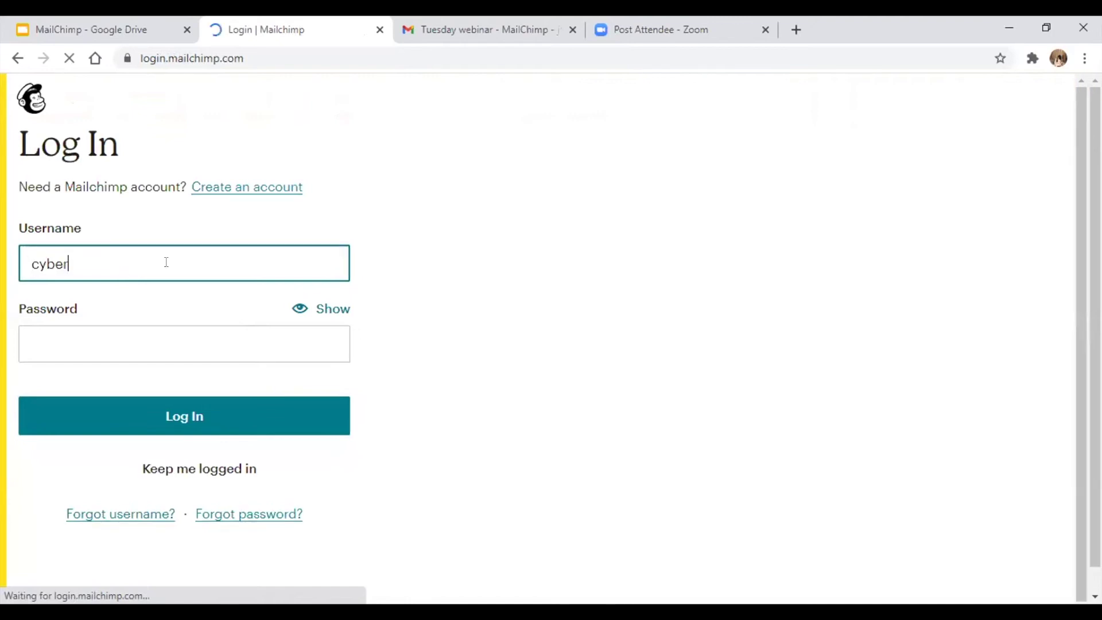
{"action": "left_click", "coordinate": [146, 303]}
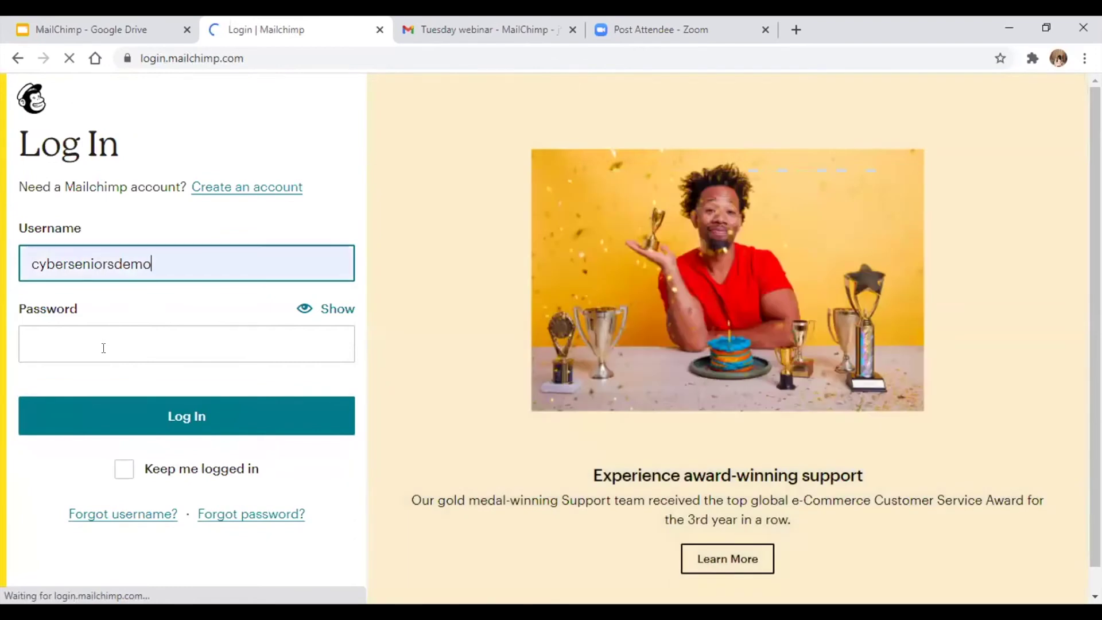
{"action": "left_click", "coordinate": [104, 348]}
{"action": "key", "text": "ctrl+v"}
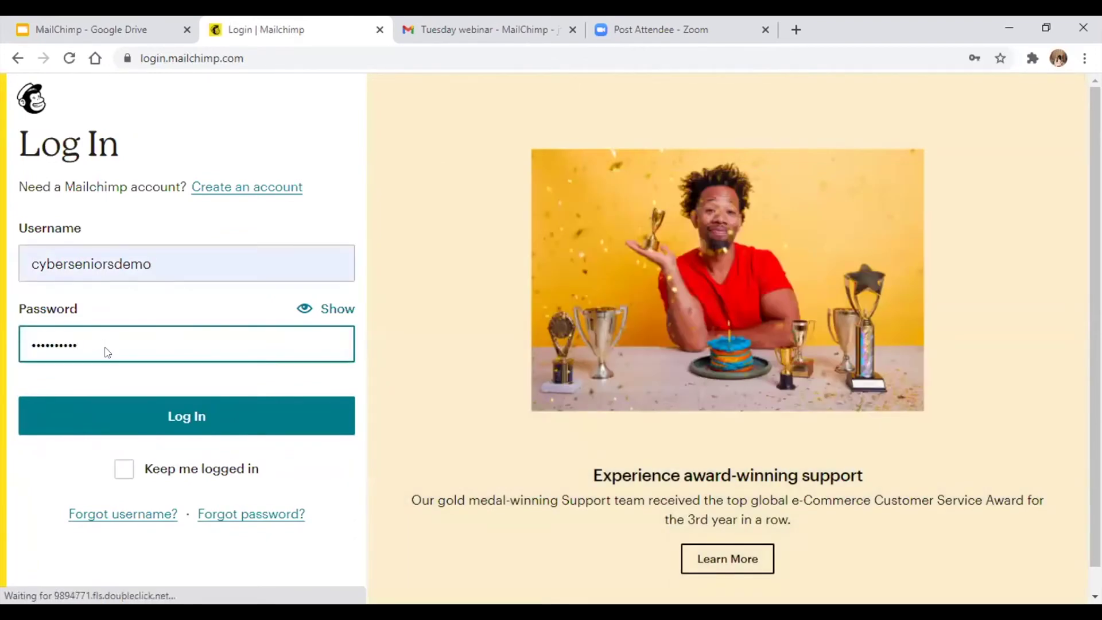
{"action": "left_click", "coordinate": [159, 419]}
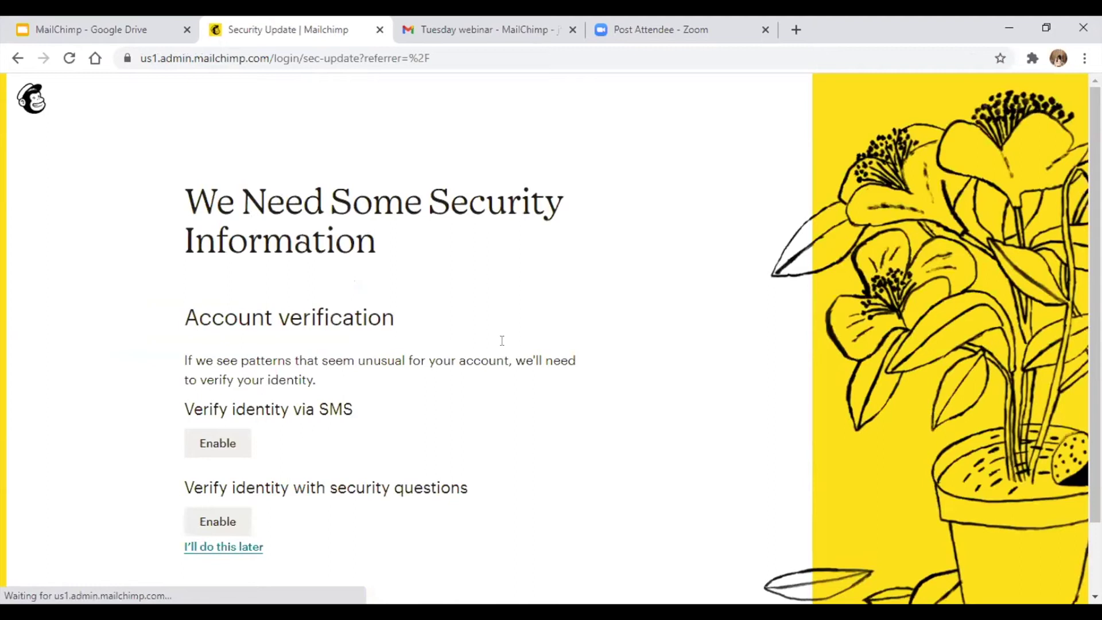
{"action": "left_click", "coordinate": [235, 548]}
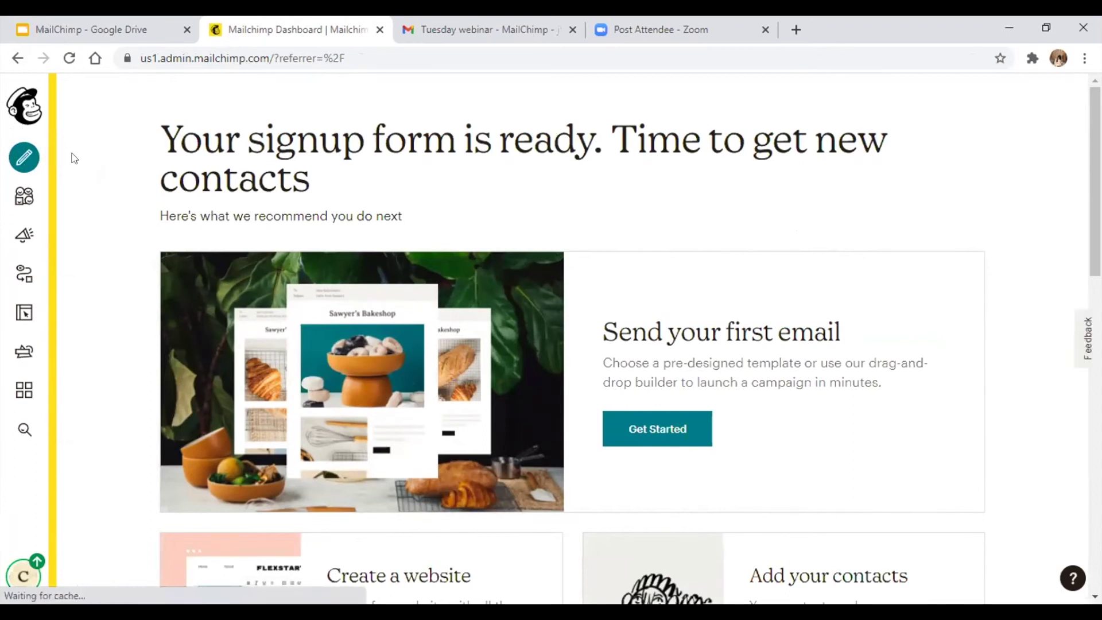
Step: Start a regular Email campaign, name it 'Test' from the autofill, and begin its draft
{"action": "left_click", "coordinate": [23, 159]}
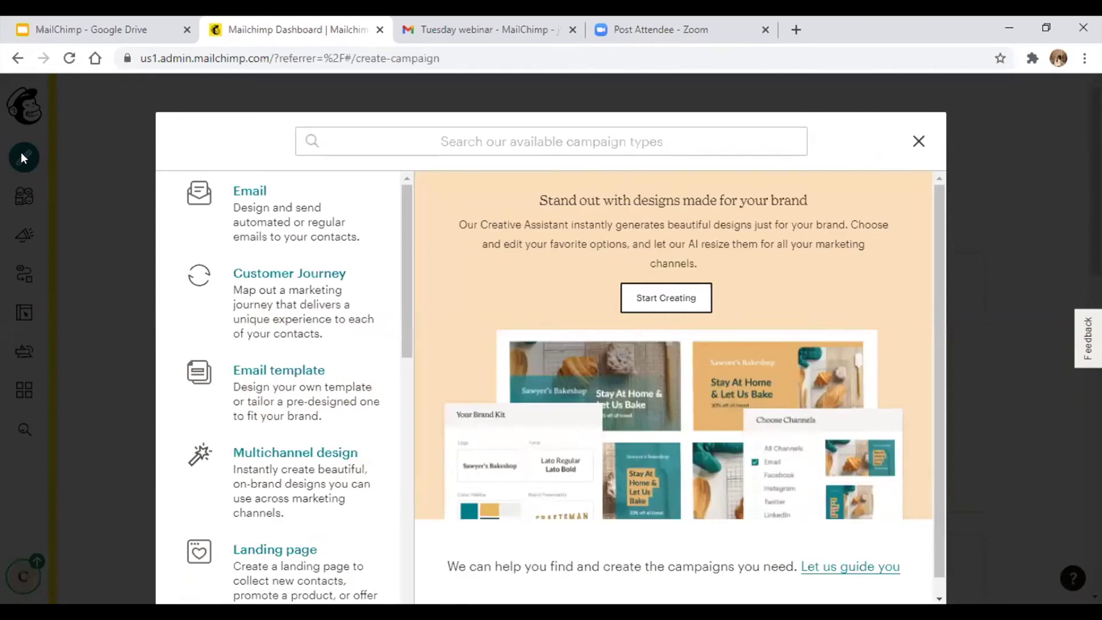
{"action": "left_click", "coordinate": [258, 197]}
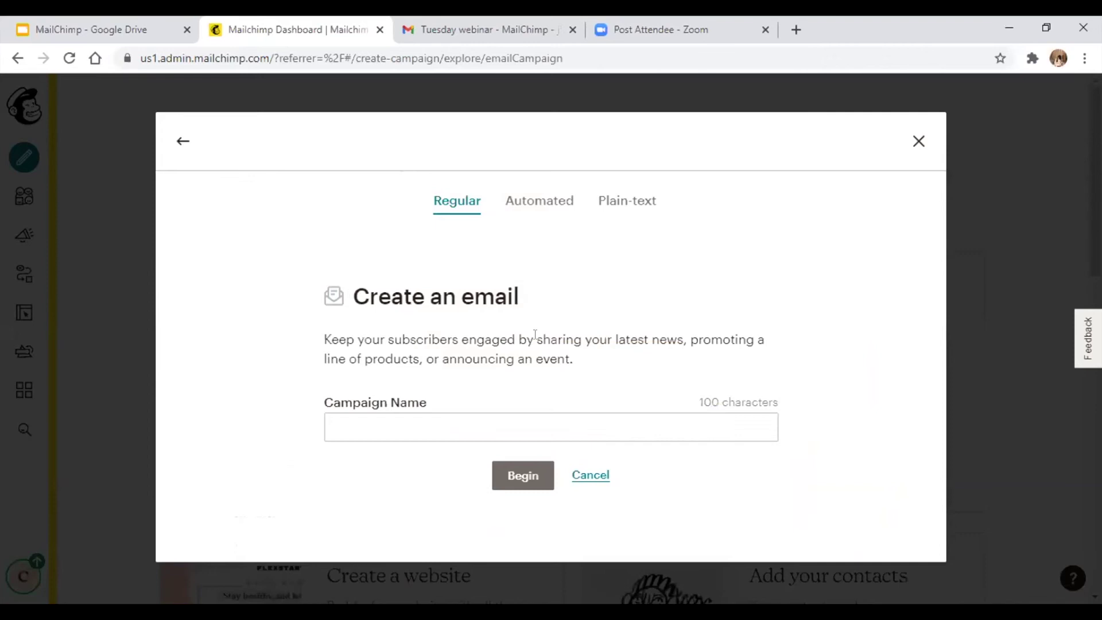
{"action": "left_click", "coordinate": [420, 437]}
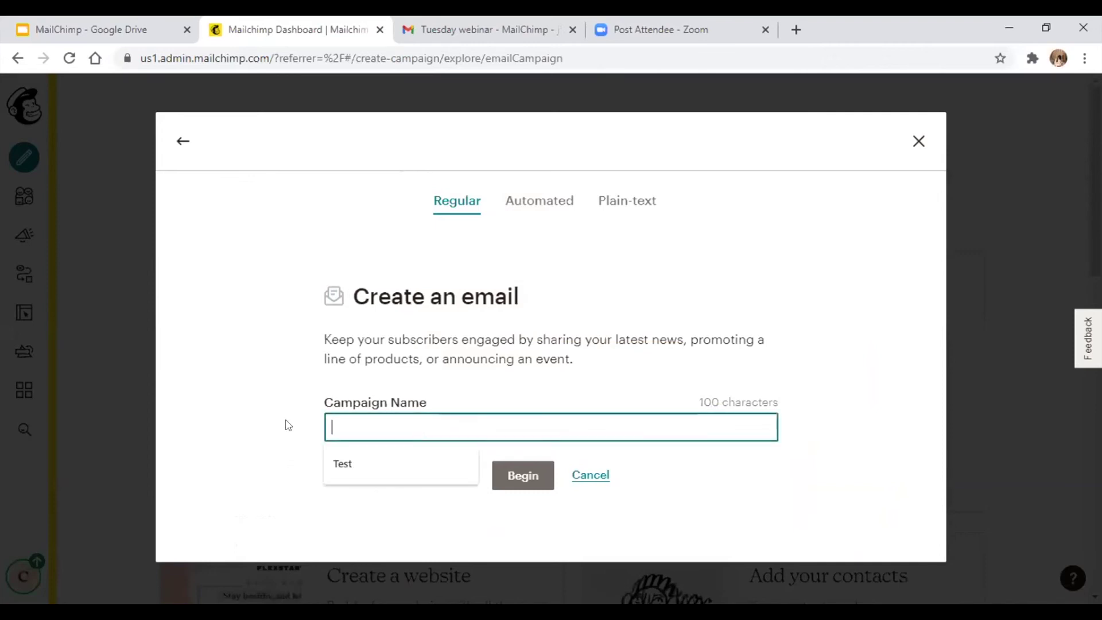
{"action": "left_click", "coordinate": [381, 463]}
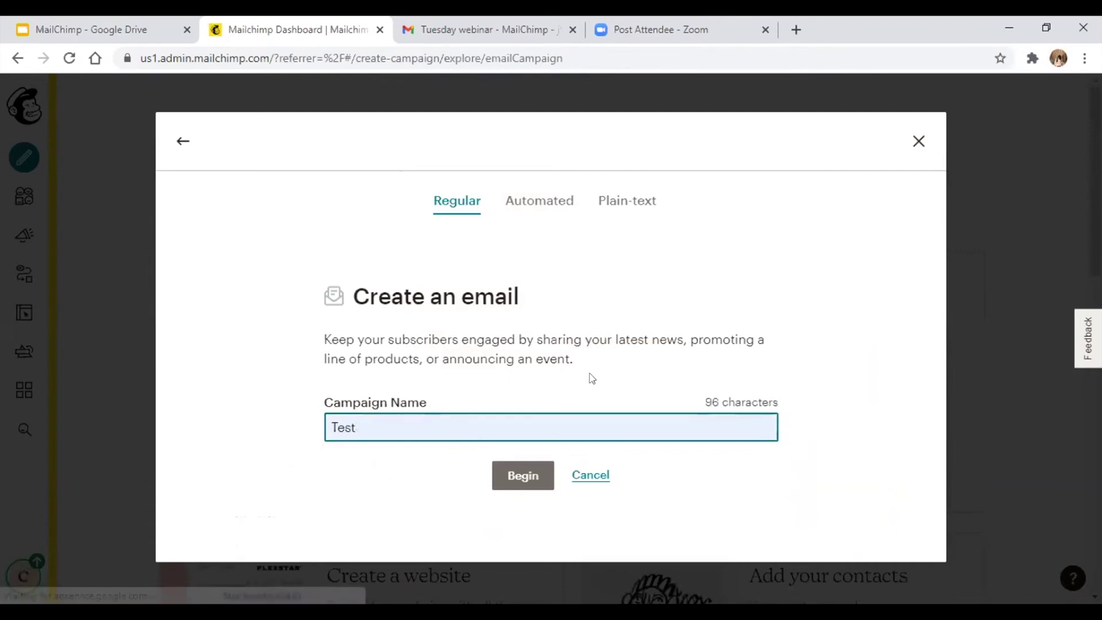
{"action": "left_click", "coordinate": [523, 476]}
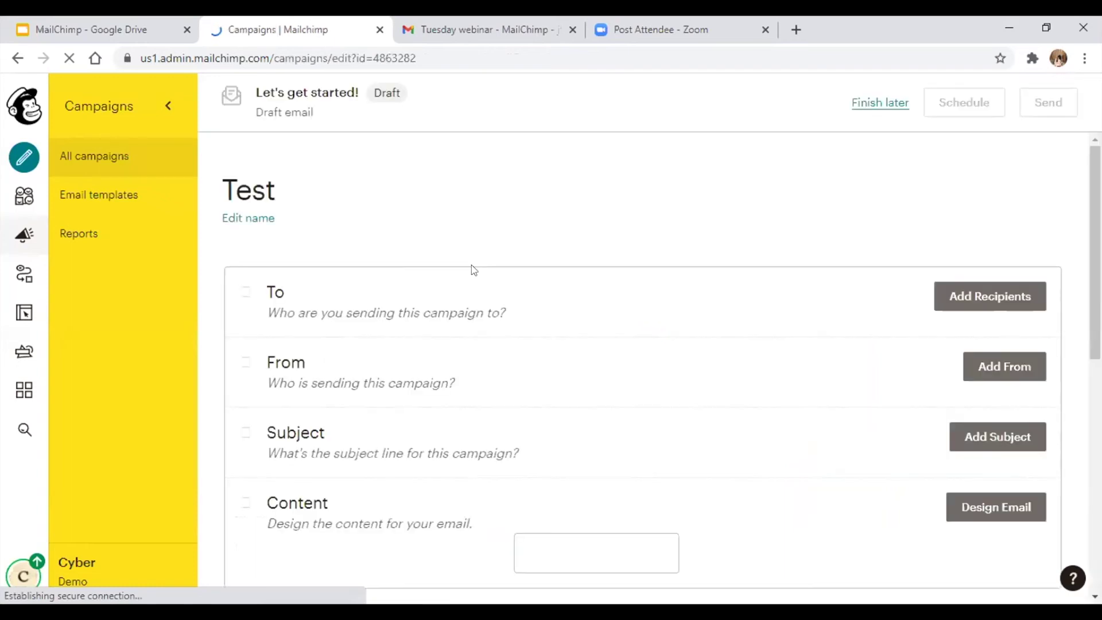
Step: Review the Test draft's To, From, Subject, Content and sharing sections, then open Email templates
{"action": "scroll", "coordinate": [534, 286], "scroll_direction": "down", "scroll_amount": 1}
{"action": "scroll", "coordinate": [367, 204], "scroll_direction": "down", "scroll_amount": 1}
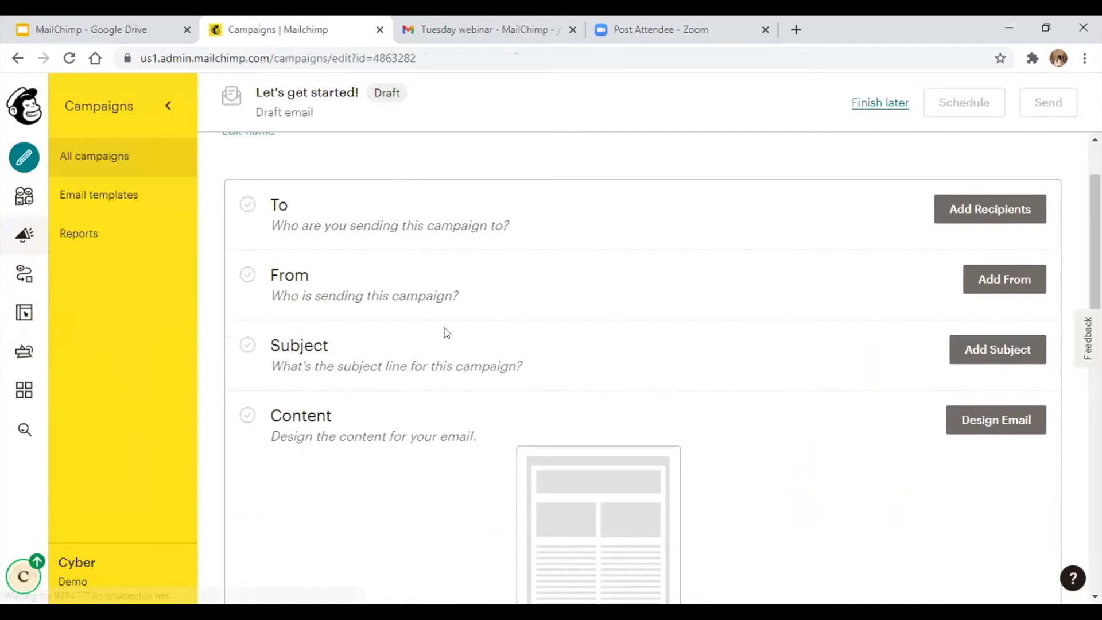
{"action": "scroll", "coordinate": [500, 236], "scroll_direction": "down", "scroll_amount": 2}
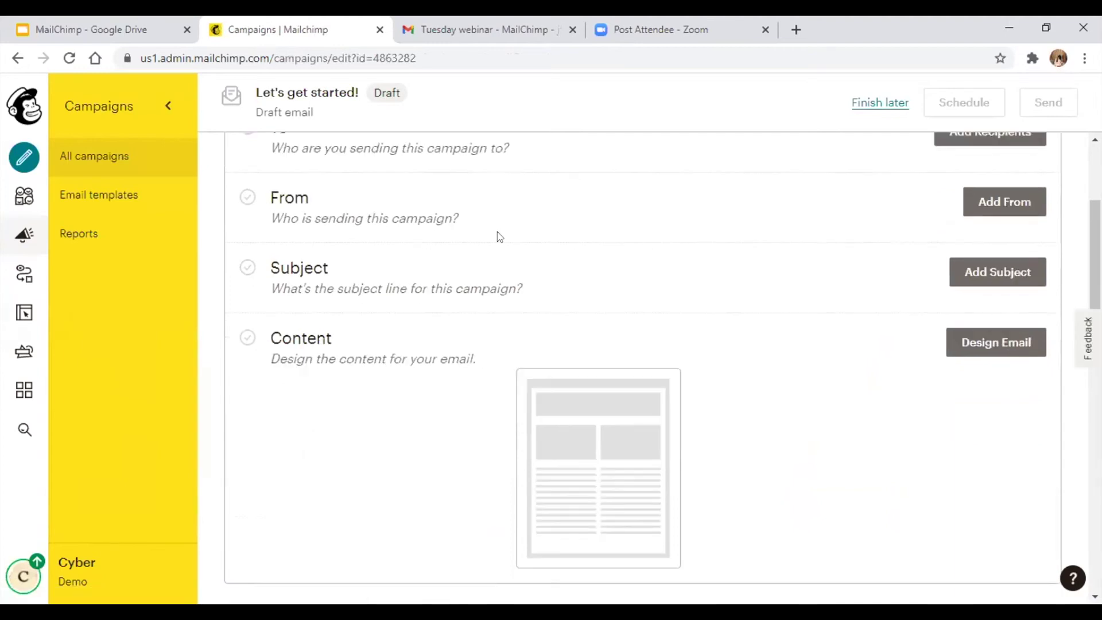
{"action": "scroll", "coordinate": [398, 231], "scroll_direction": "down", "scroll_amount": 1}
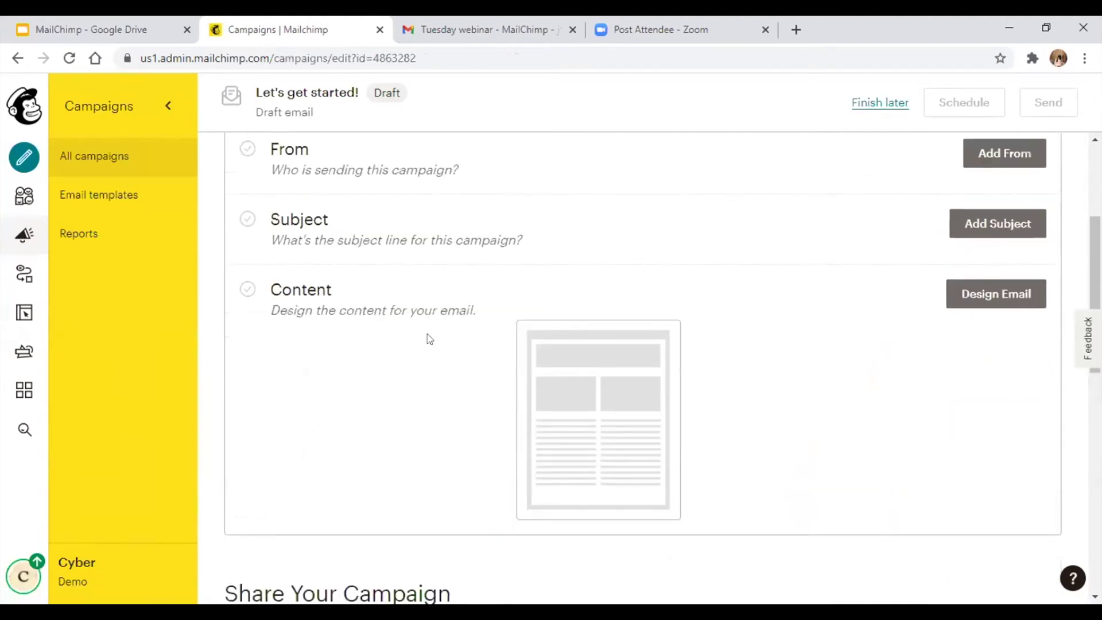
{"action": "scroll", "coordinate": [315, 401], "scroll_direction": "down", "scroll_amount": 1}
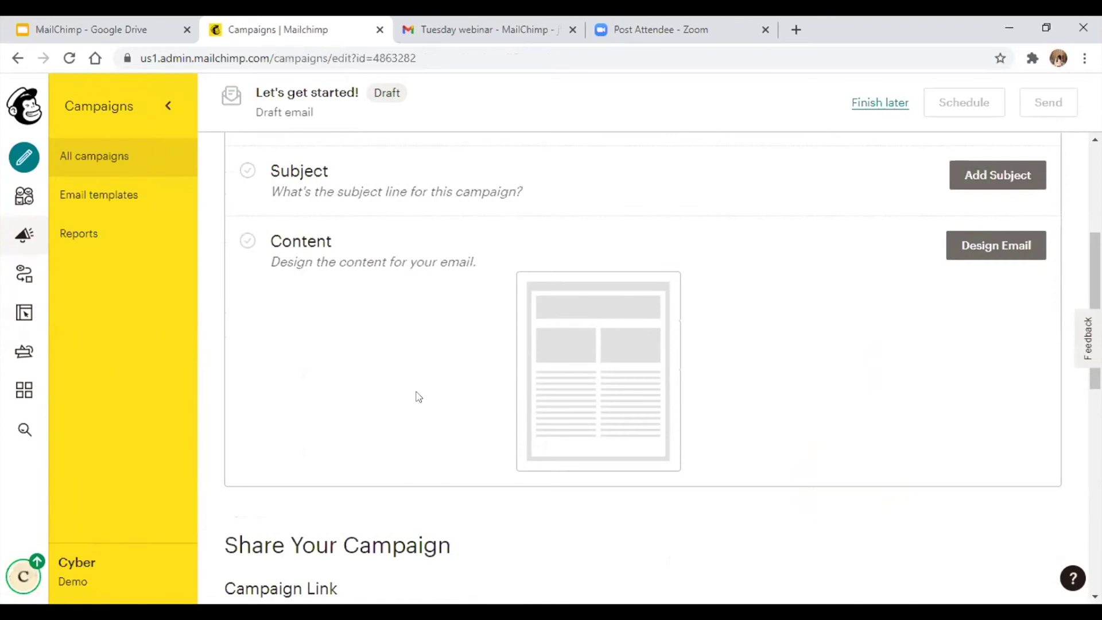
{"action": "scroll", "coordinate": [546, 403], "scroll_direction": "down", "scroll_amount": 3}
{"action": "scroll", "coordinate": [547, 403], "scroll_direction": "down", "scroll_amount": 2}
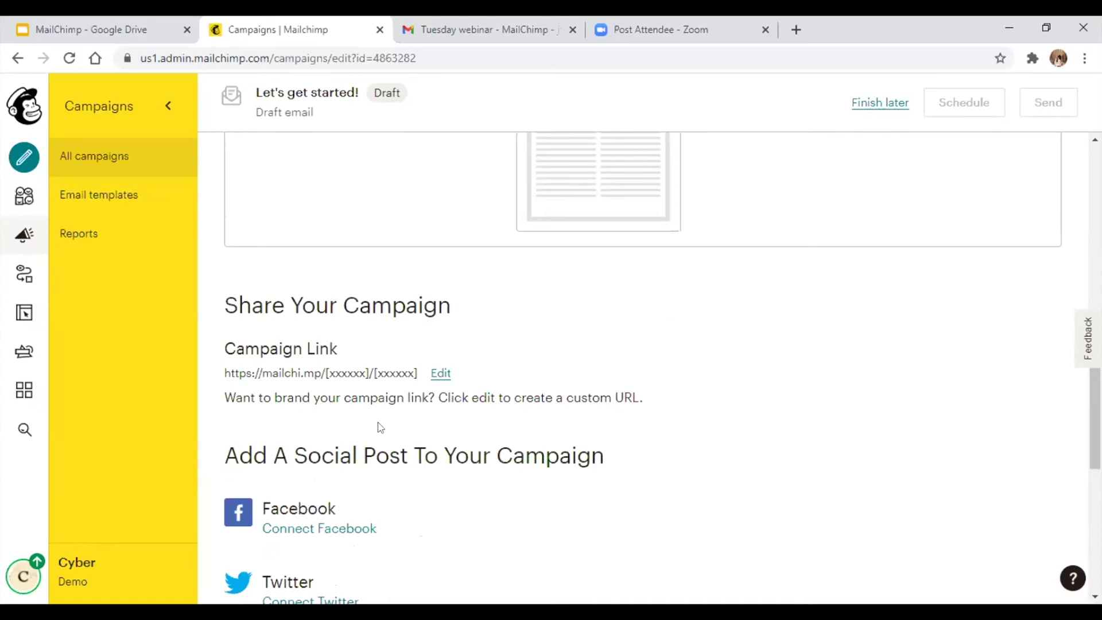
{"action": "scroll", "coordinate": [377, 427], "scroll_direction": "down", "scroll_amount": 3}
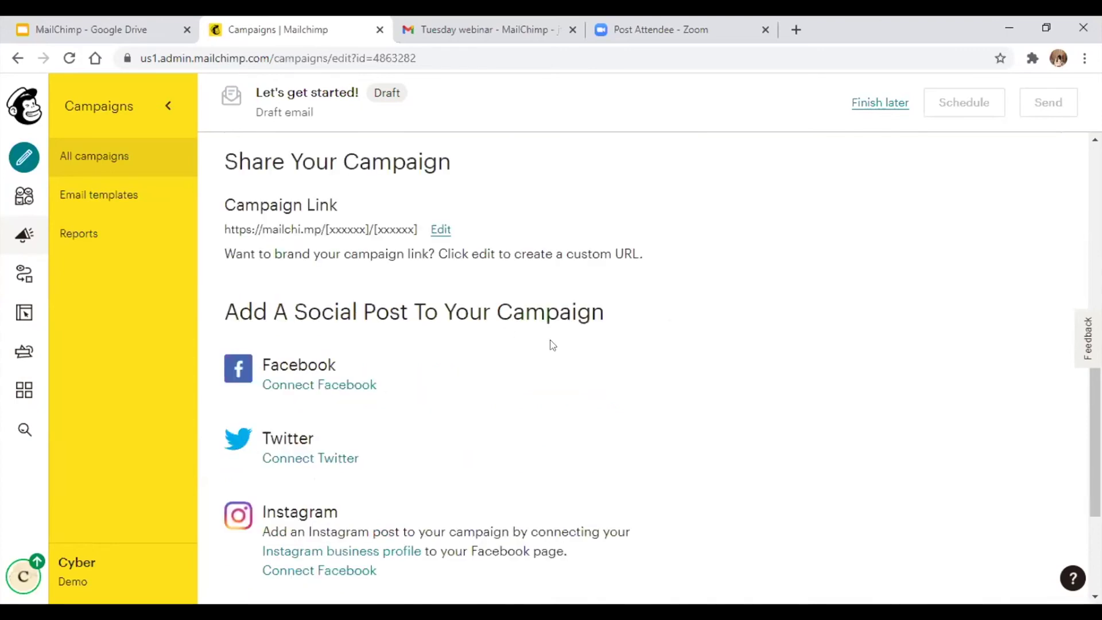
{"action": "scroll", "coordinate": [552, 344], "scroll_direction": "down", "scroll_amount": 3}
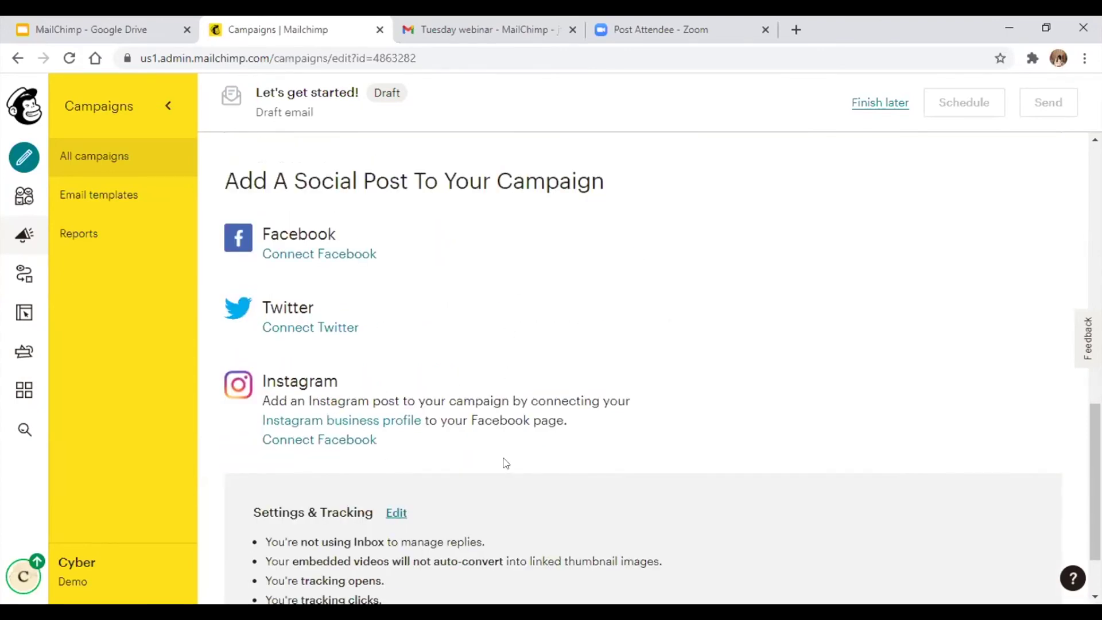
{"action": "scroll", "coordinate": [504, 464], "scroll_direction": "down", "scroll_amount": 2}
{"action": "scroll", "coordinate": [504, 462], "scroll_direction": "up", "scroll_amount": 7}
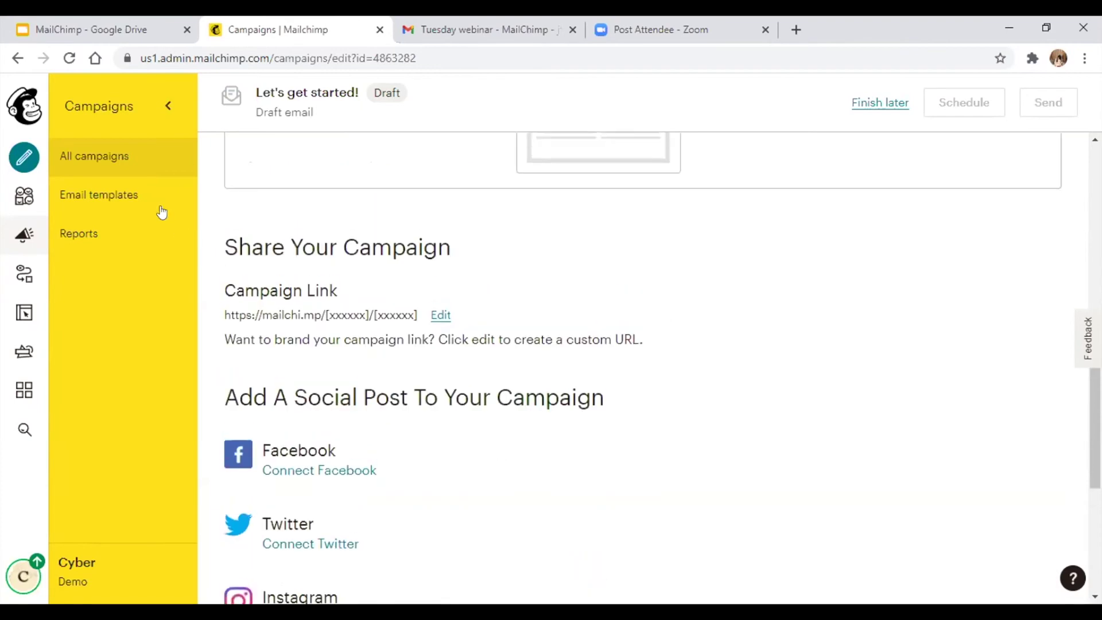
{"action": "left_click", "coordinate": [140, 195]}
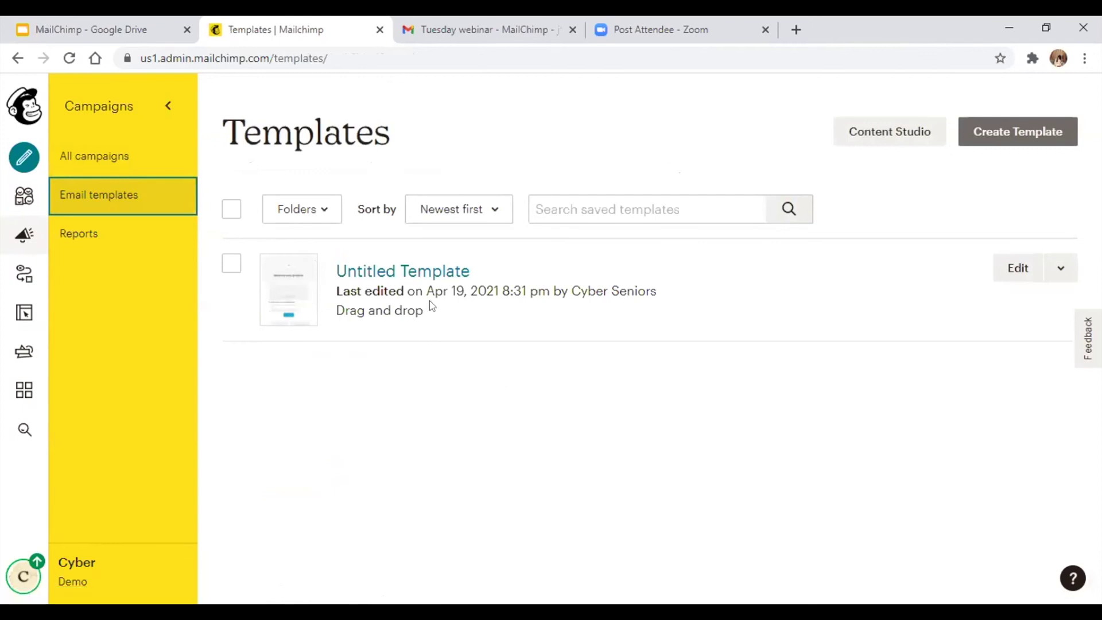
{"action": "left_click", "coordinate": [431, 270]}
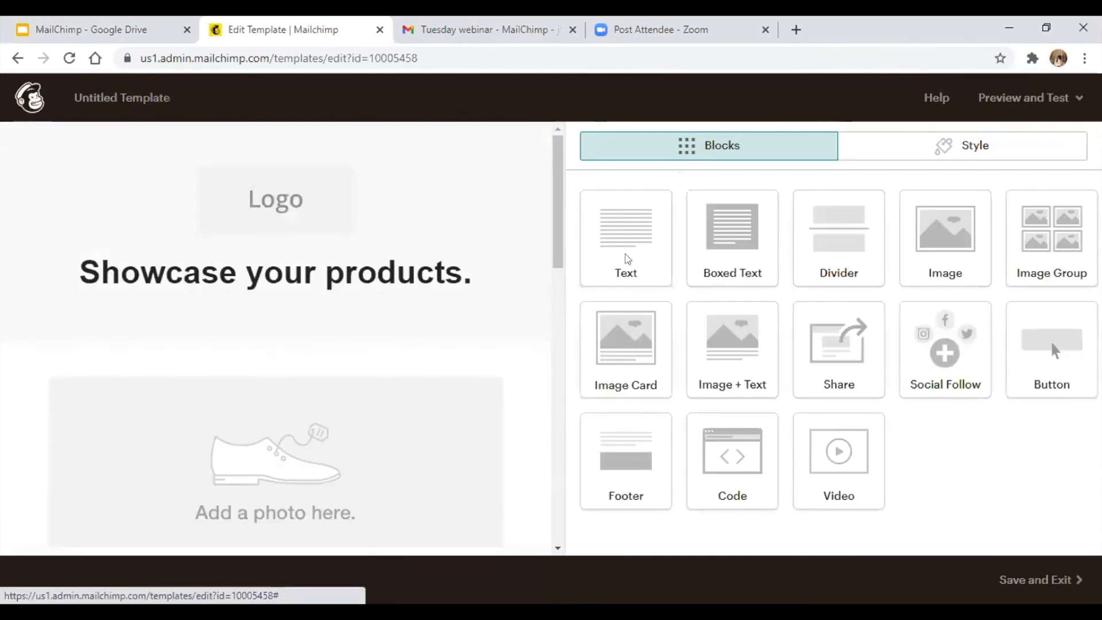
{"action": "left_click", "coordinate": [962, 145]}
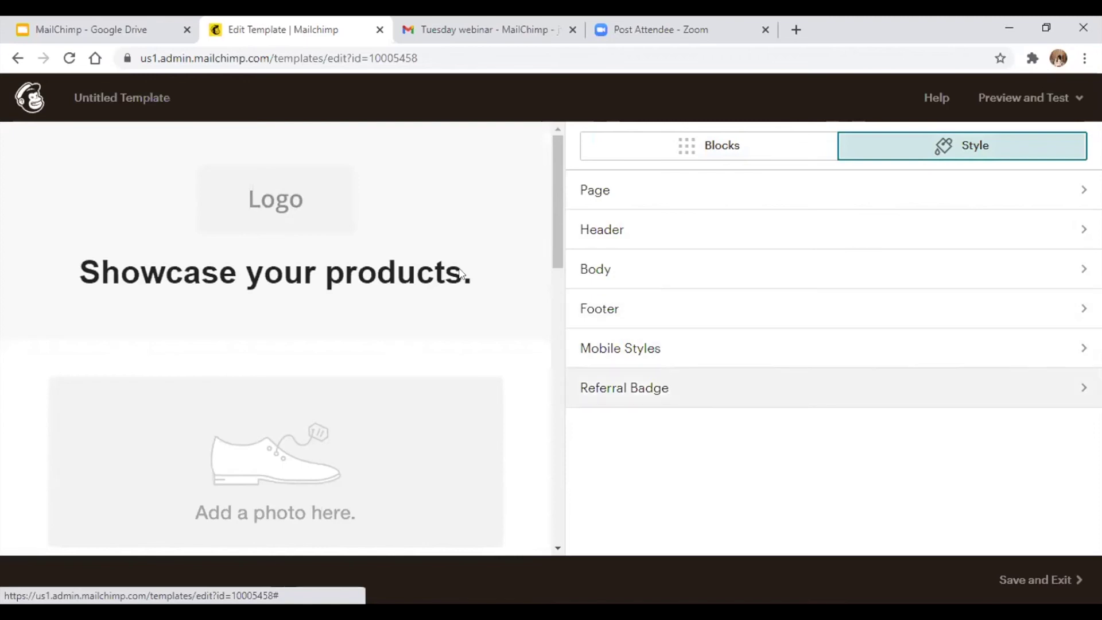
{"action": "mouse_move", "coordinate": [332, 488]}
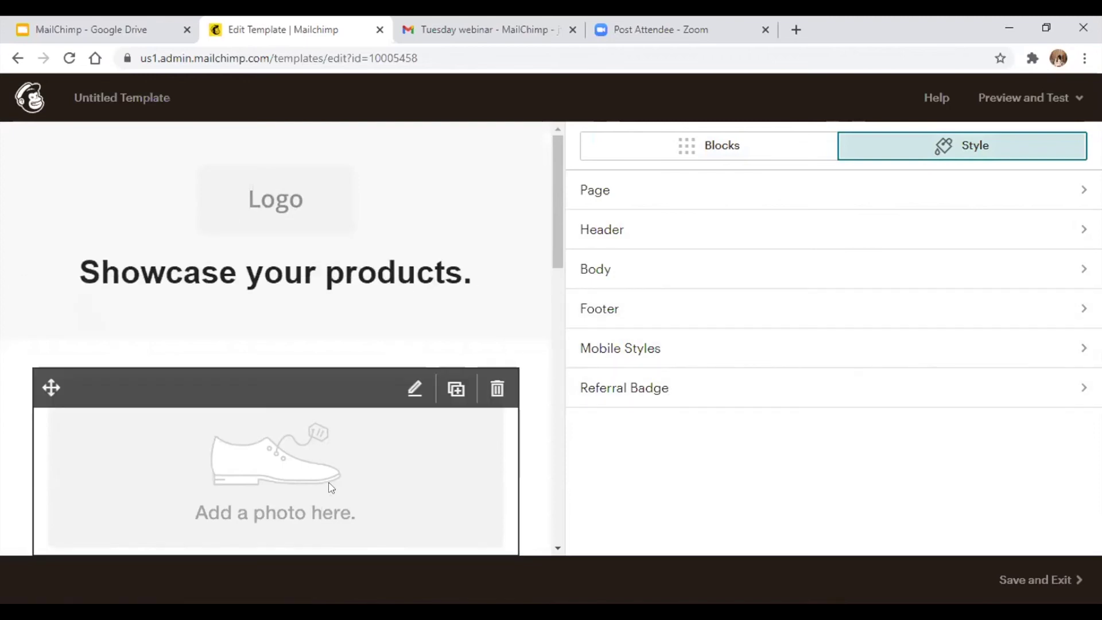
{"action": "scroll", "coordinate": [331, 488], "scroll_direction": "down", "scroll_amount": 15}
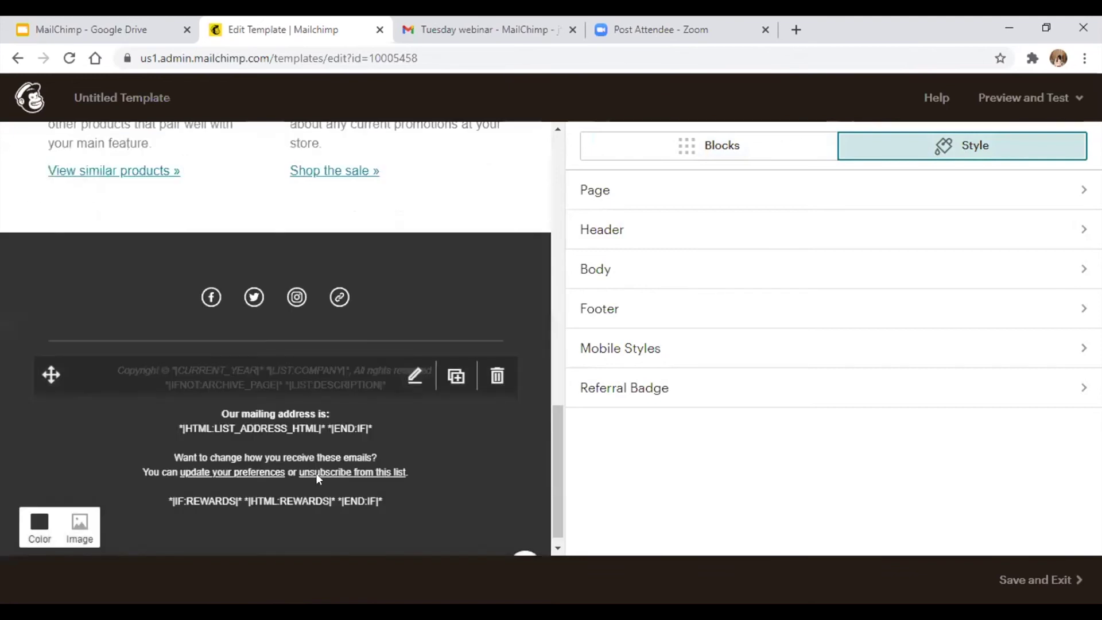
{"action": "left_click", "coordinate": [17, 59]}
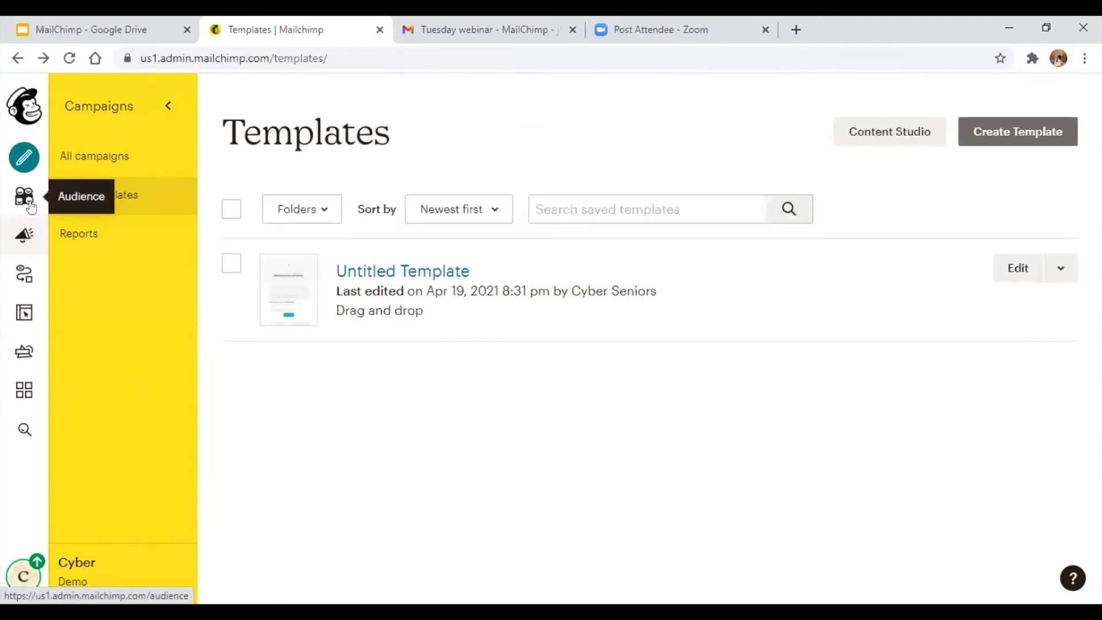
Step: Browse the campaign reports, then open the Demo audience dashboard showing 1 contact and 1 subscriber
{"action": "left_click", "coordinate": [77, 234]}
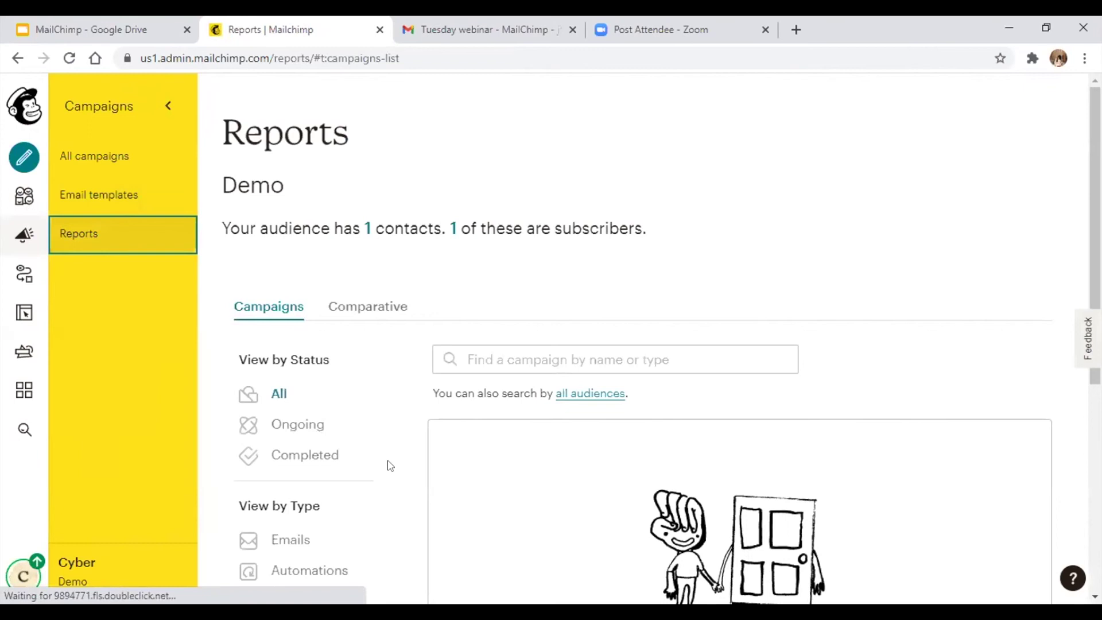
{"action": "scroll", "coordinate": [389, 466], "scroll_direction": "down", "scroll_amount": 1}
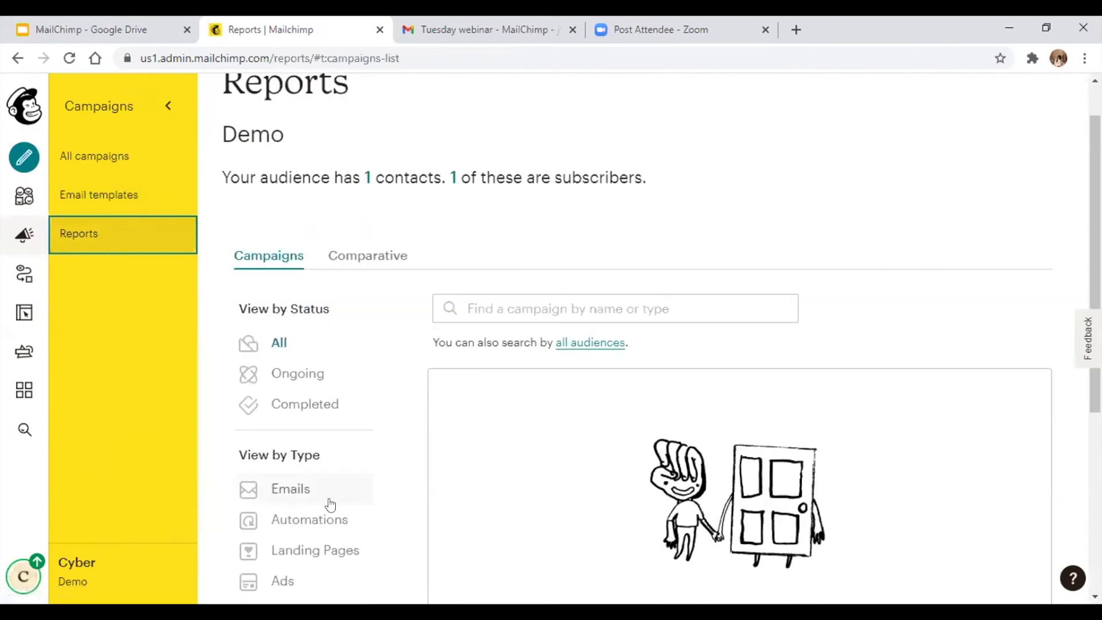
{"action": "scroll", "coordinate": [369, 377], "scroll_direction": "down", "scroll_amount": 2}
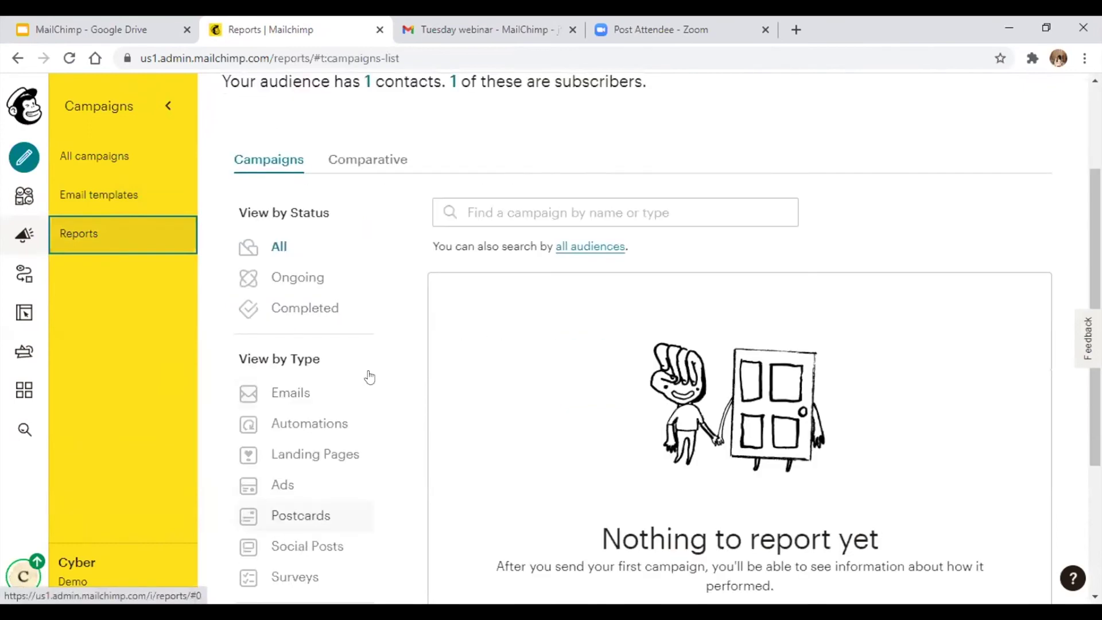
{"action": "scroll", "coordinate": [369, 377], "scroll_direction": "down", "scroll_amount": 2}
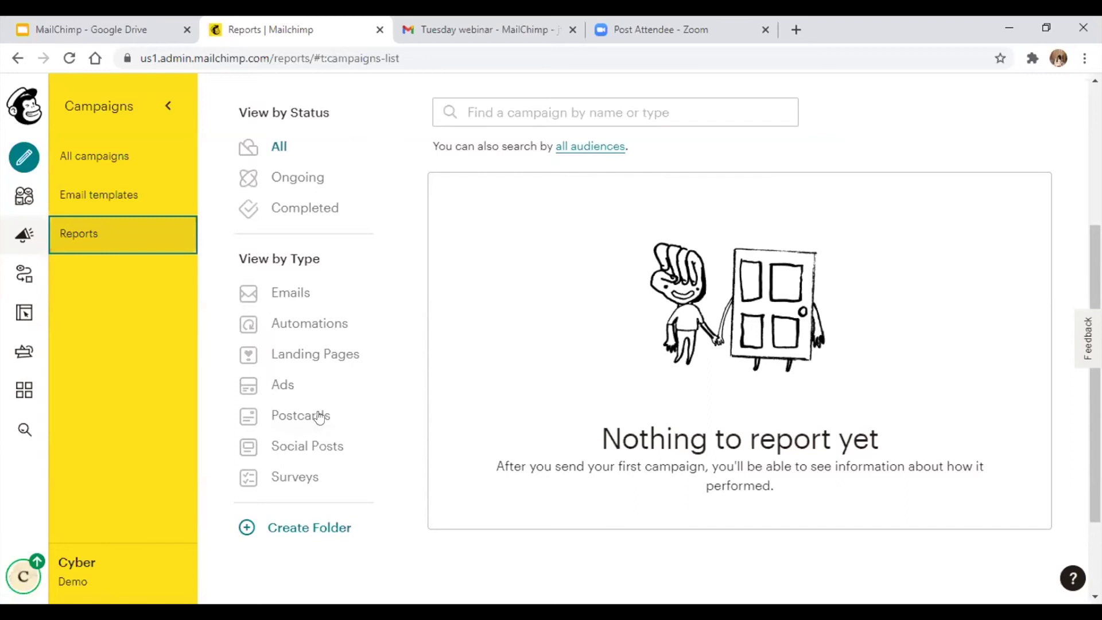
{"action": "left_click", "coordinate": [15, 205]}
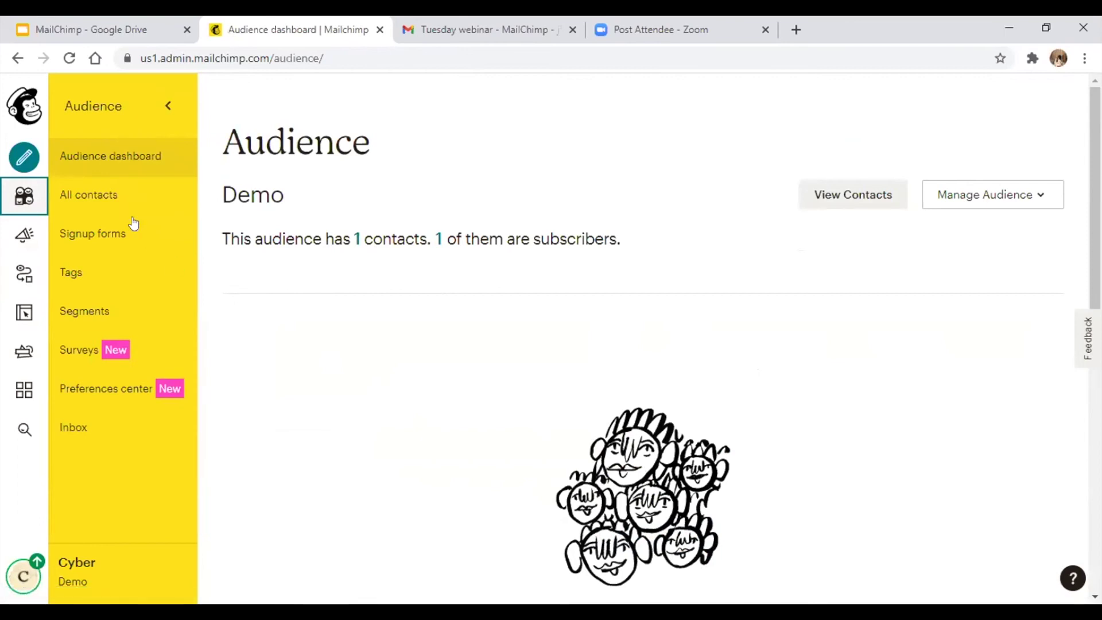
Step: View the Demo audience's All contacts list and its Signup forms page
{"action": "left_click", "coordinate": [120, 197]}
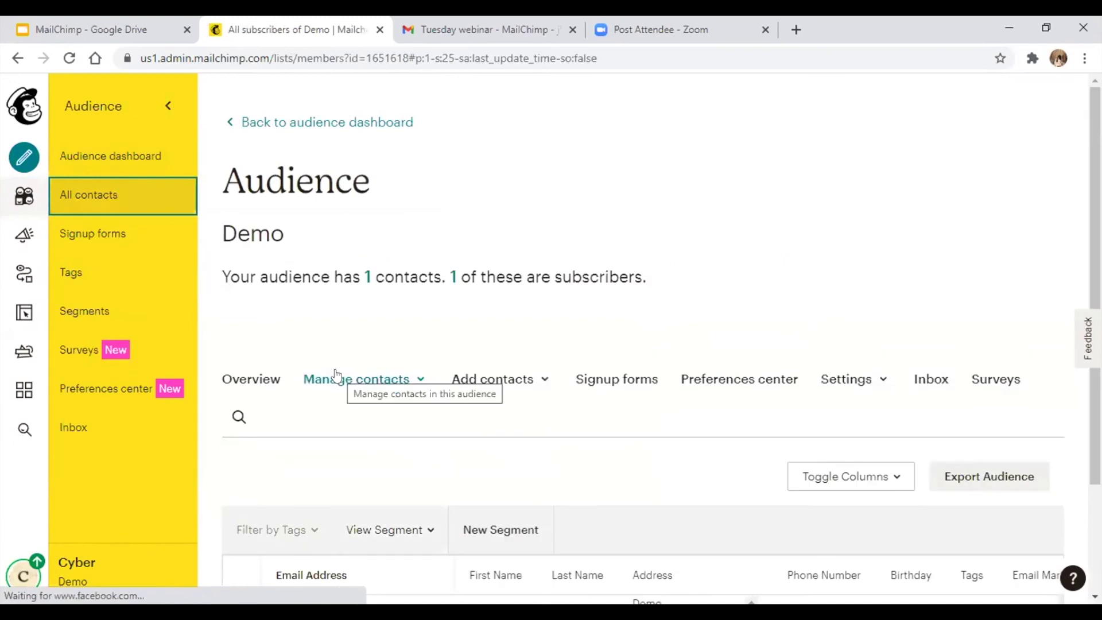
{"action": "scroll", "coordinate": [337, 374], "scroll_direction": "down", "scroll_amount": 1}
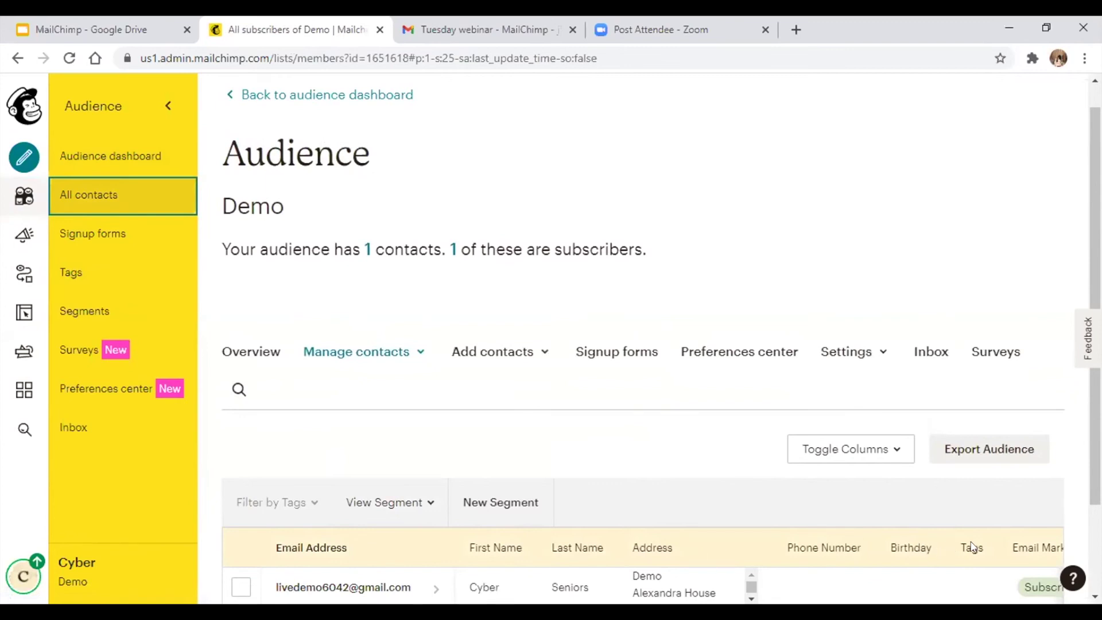
{"action": "left_click", "coordinate": [121, 232]}
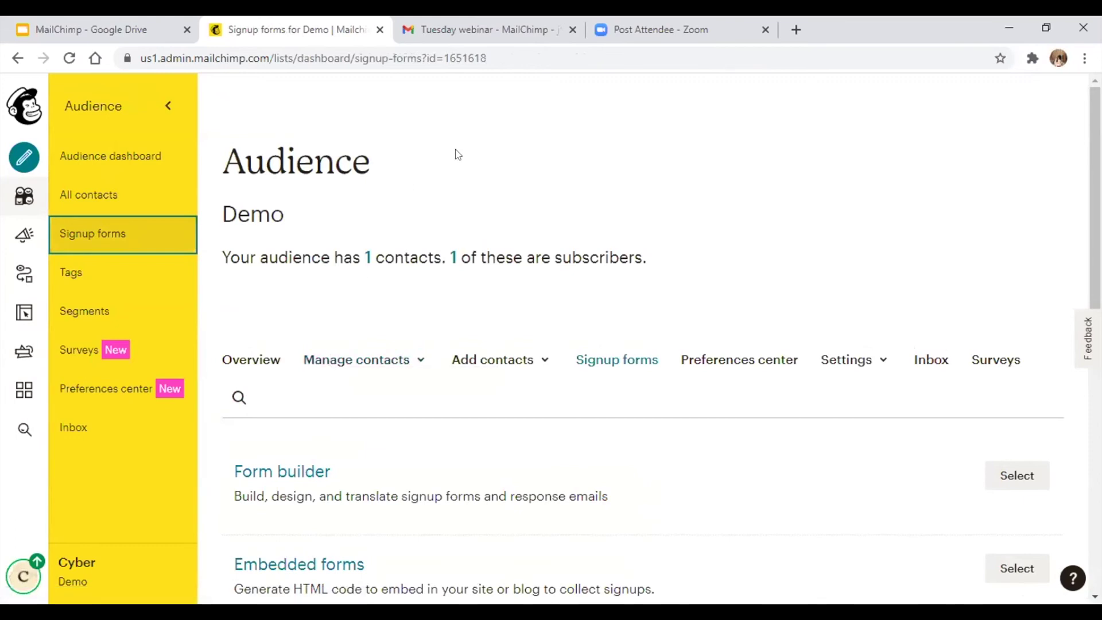
Step: Open the Demo audience's empty Tags page and scroll through it
{"action": "left_click", "coordinate": [133, 274]}
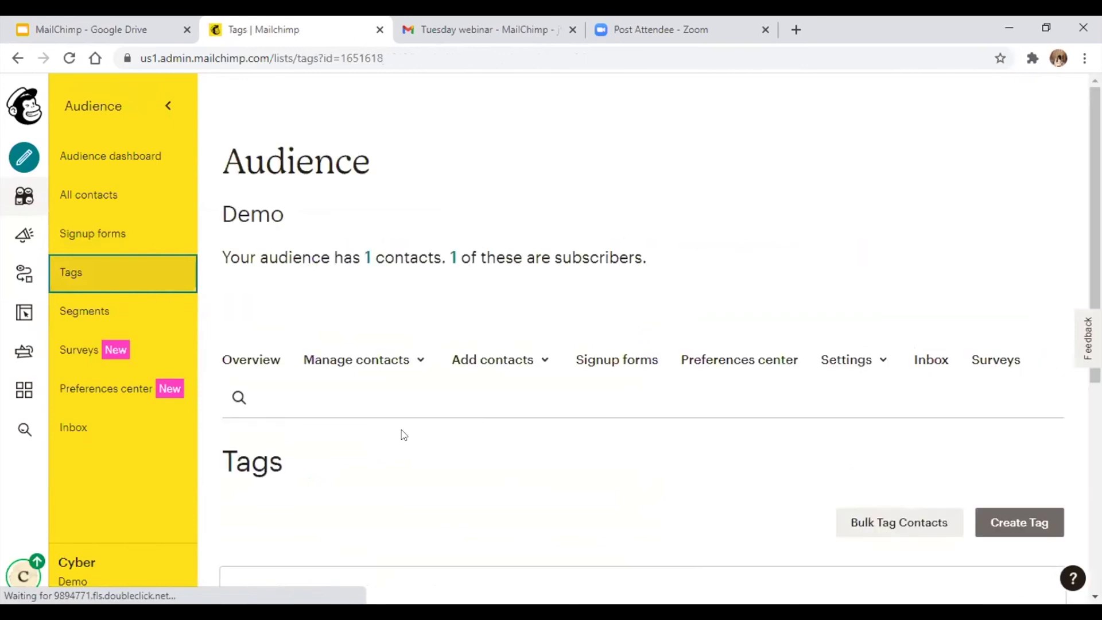
{"action": "scroll", "coordinate": [428, 470], "scroll_direction": "down", "scroll_amount": 1}
{"action": "scroll", "coordinate": [428, 470], "scroll_direction": "down", "scroll_amount": 3}
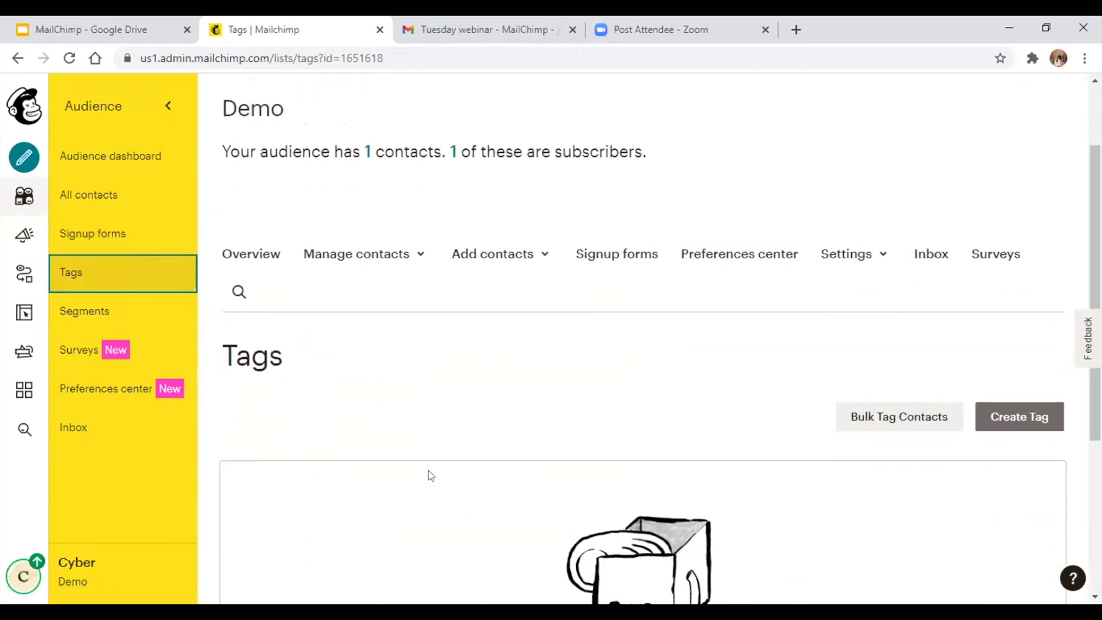
{"action": "scroll", "coordinate": [814, 477], "scroll_direction": "up", "scroll_amount": 3}
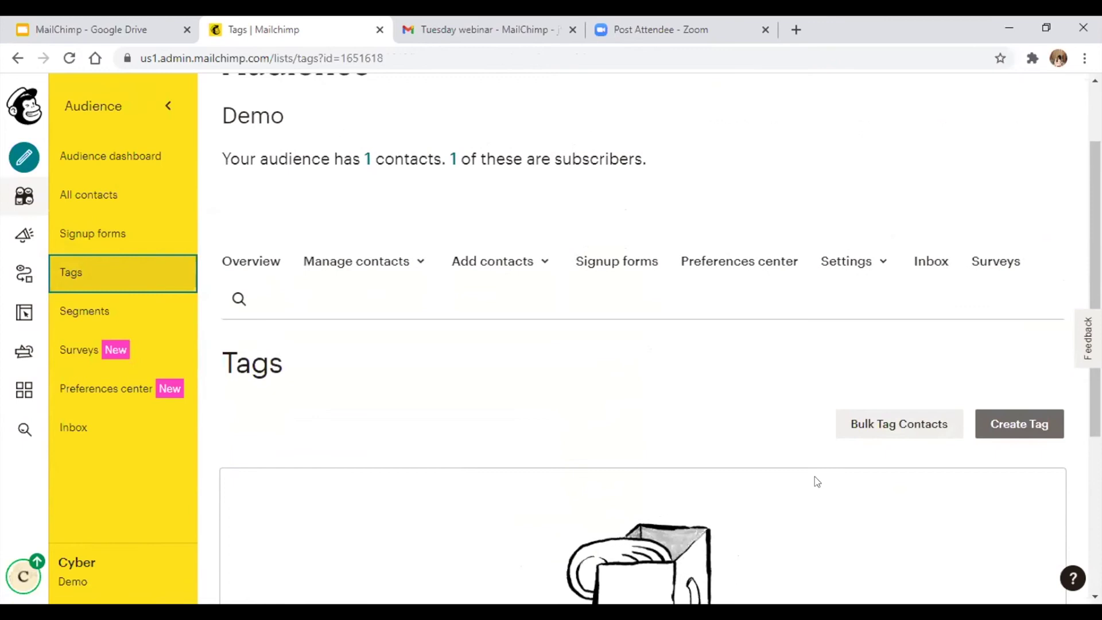
Step: Start a new tag but cancel it, then go to the audience's Segments page
{"action": "left_click", "coordinate": [1016, 428]}
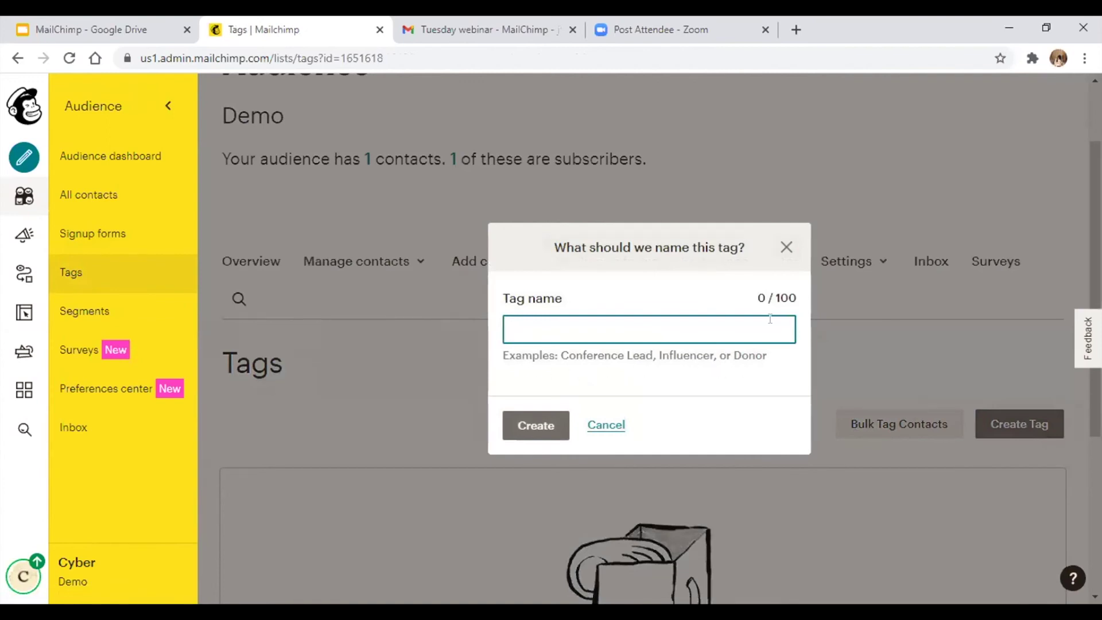
{"action": "key", "text": "Escape"}
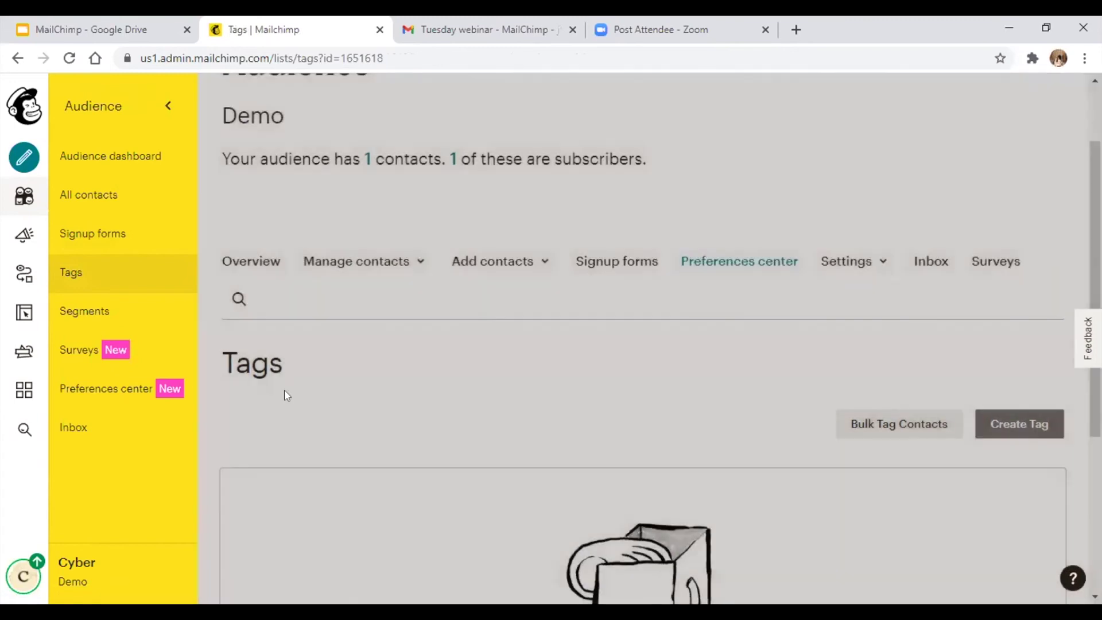
{"action": "left_click", "coordinate": [138, 308]}
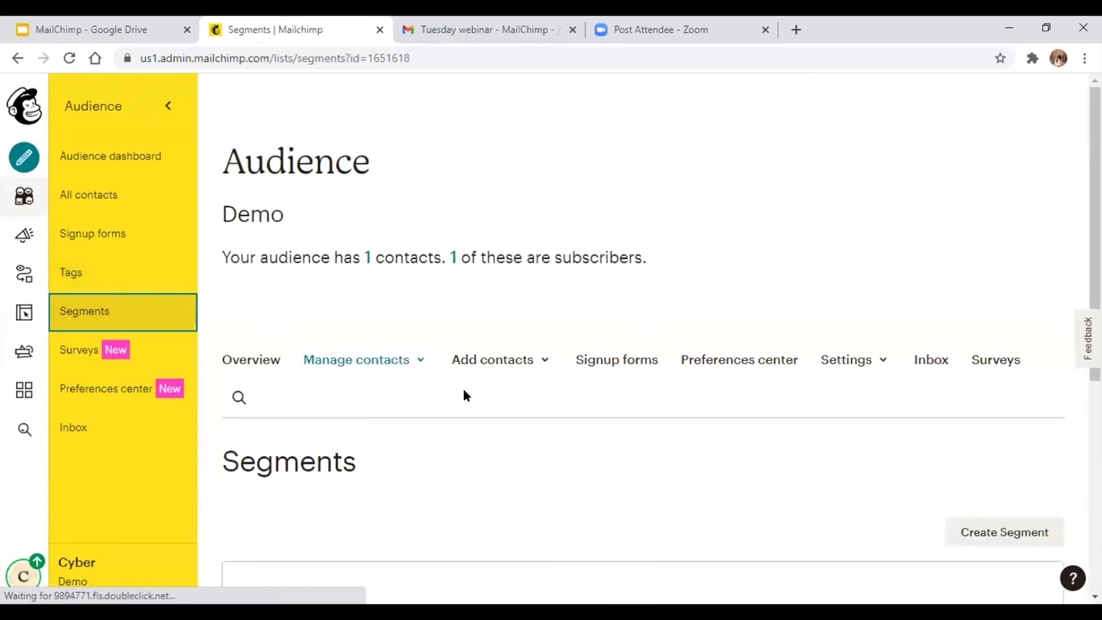
Step: Create a new segment and view its 'any of the following conditions' builder
{"action": "scroll", "coordinate": [819, 442], "scroll_direction": "down", "scroll_amount": 1}
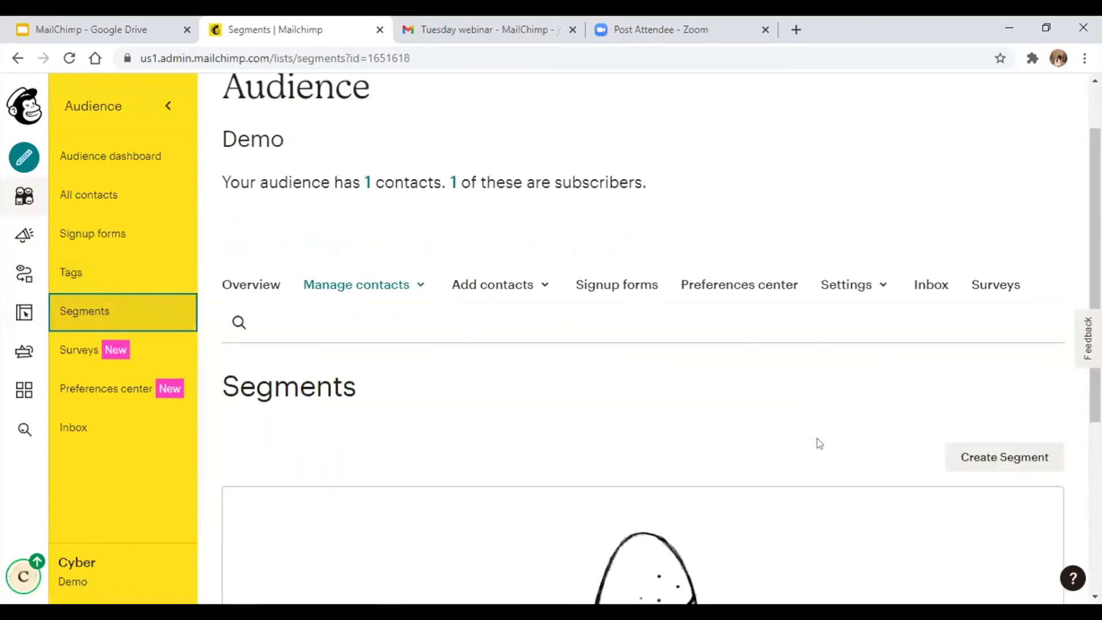
{"action": "scroll", "coordinate": [818, 438], "scroll_direction": "down", "scroll_amount": 1}
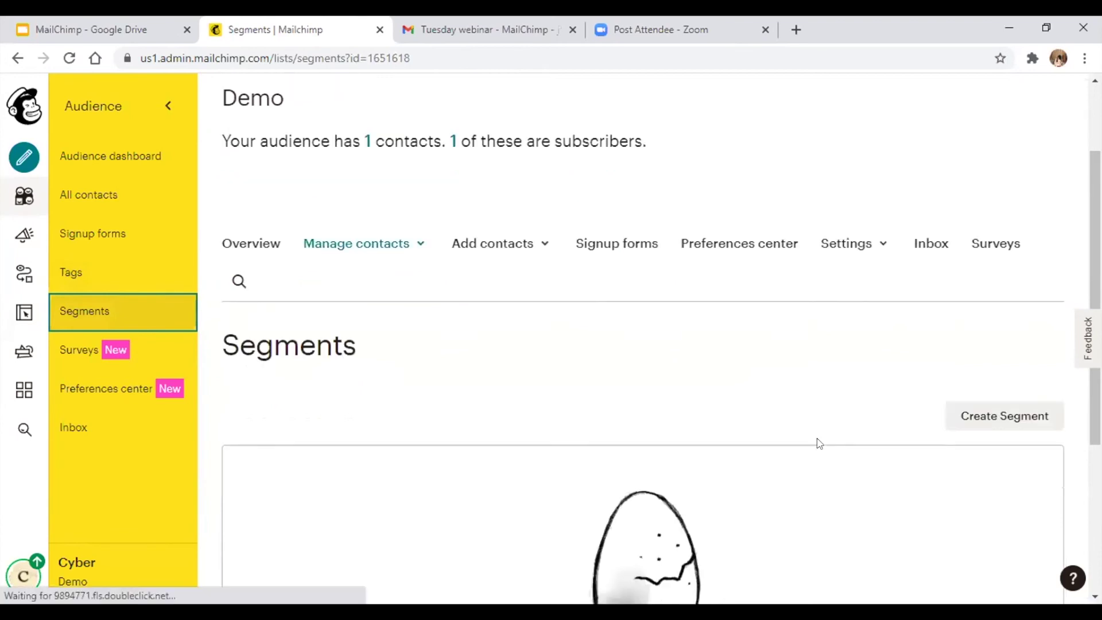
{"action": "left_click", "coordinate": [966, 421]}
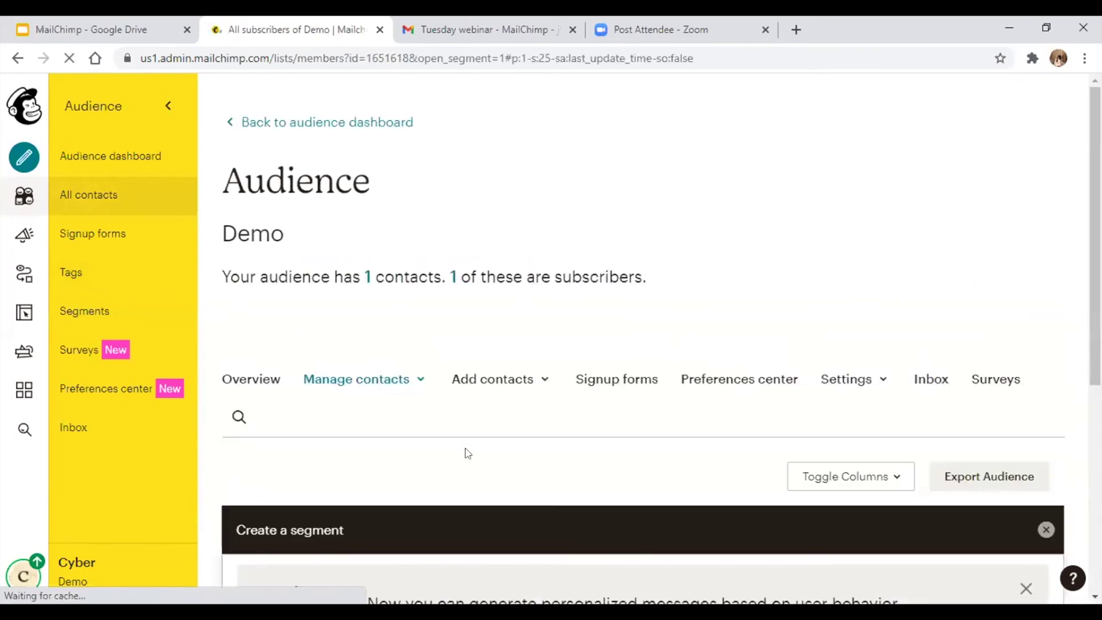
{"action": "scroll", "coordinate": [587, 460], "scroll_direction": "down", "scroll_amount": 3}
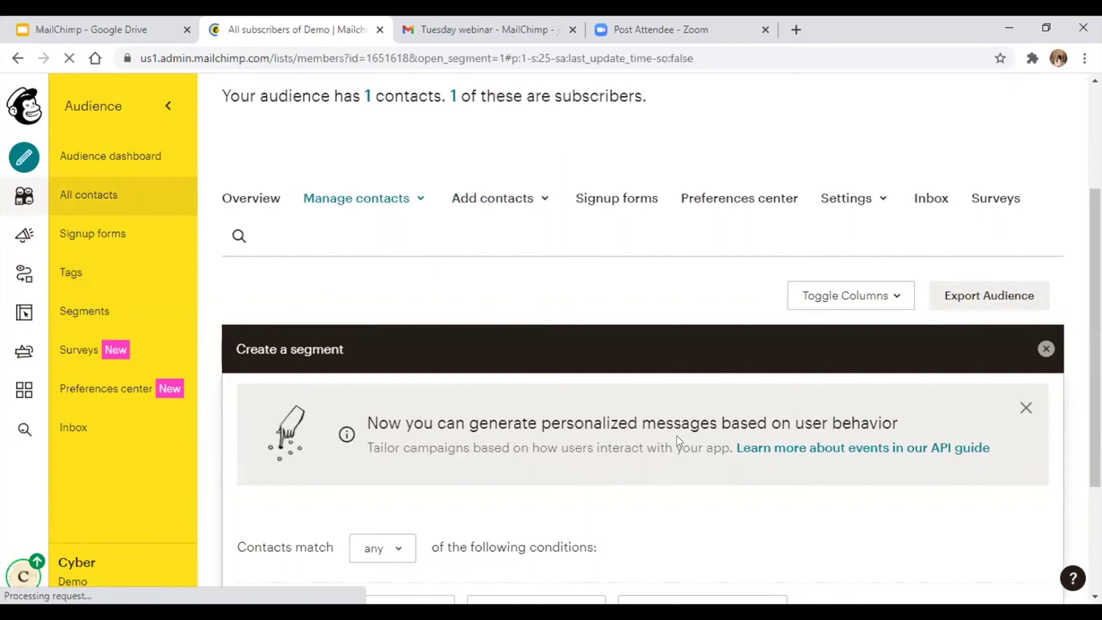
Step: Look through the Demo audience's Surveys and Preferences center pages
{"action": "left_click", "coordinate": [62, 359]}
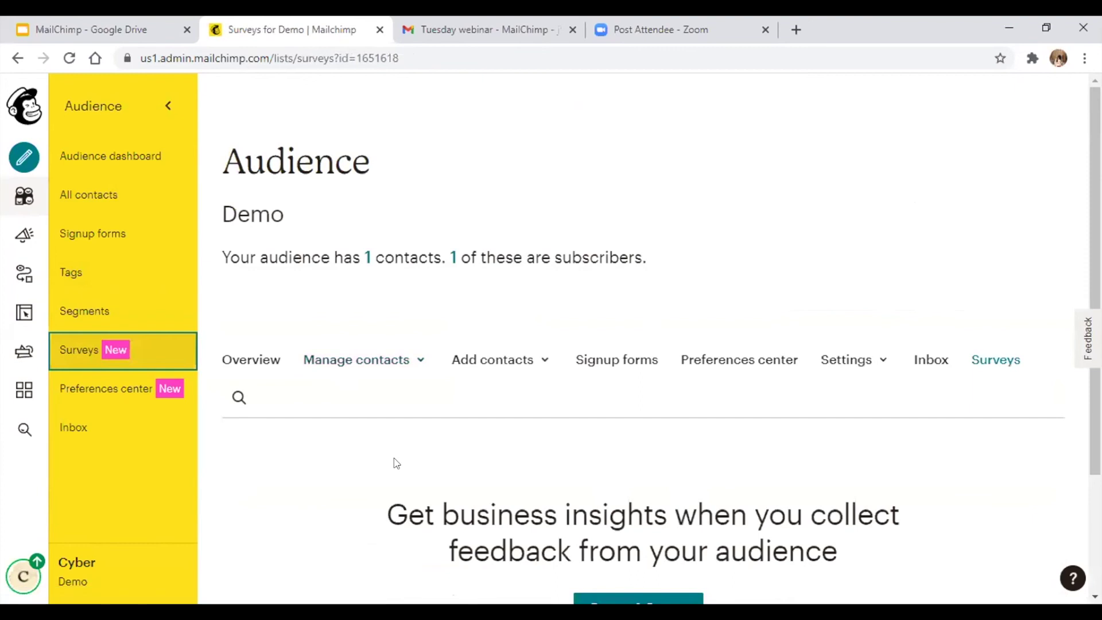
{"action": "scroll", "coordinate": [396, 462], "scroll_direction": "down", "scroll_amount": 2}
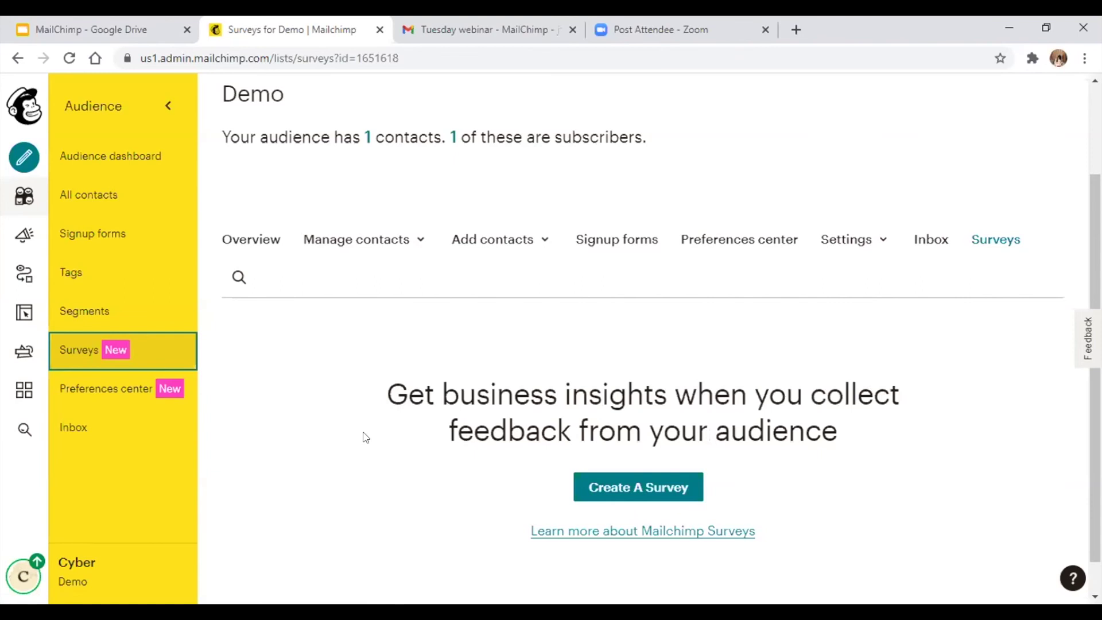
{"action": "left_click", "coordinate": [109, 400]}
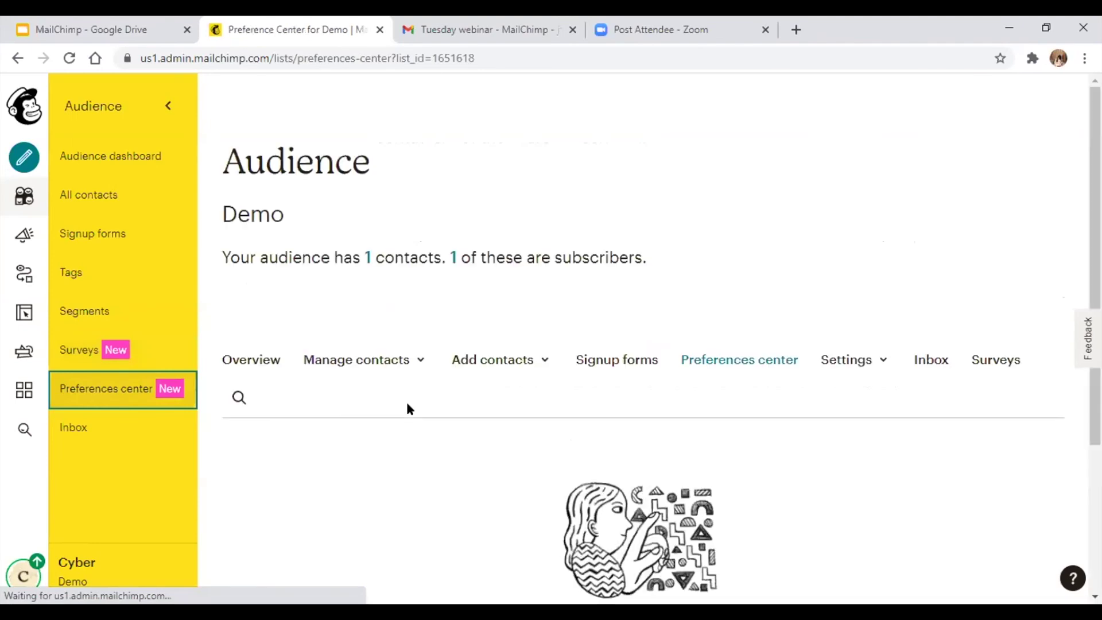
{"action": "scroll", "coordinate": [407, 405], "scroll_direction": "down", "scroll_amount": 2}
{"action": "scroll", "coordinate": [408, 408], "scroll_direction": "down", "scroll_amount": 1}
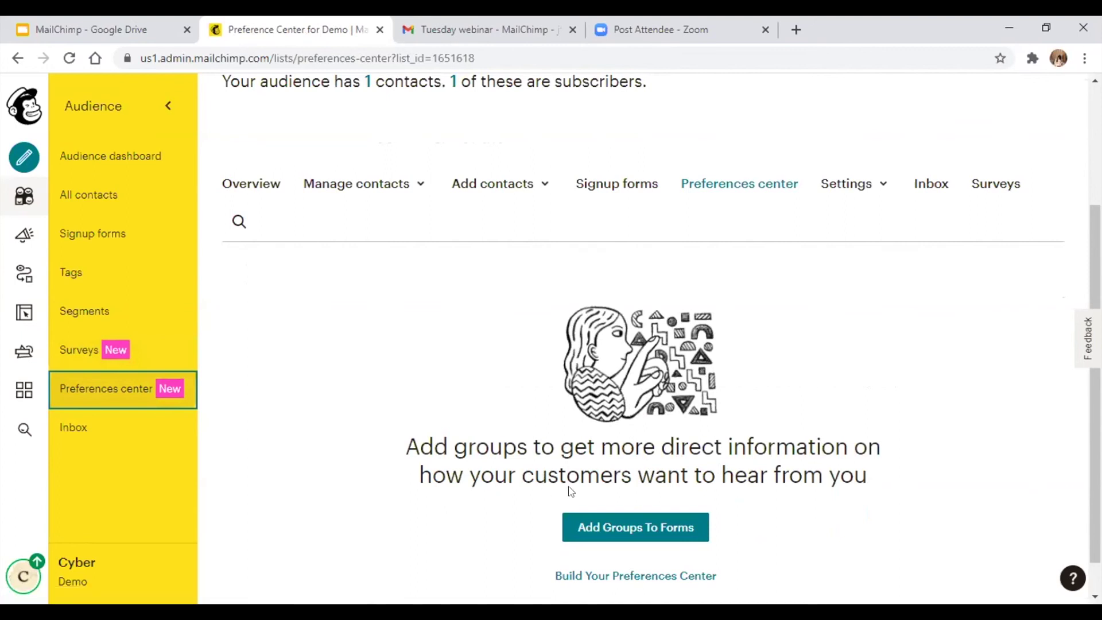
Step: Open the Inbox, dismiss its welcome tour, view campaign replies, then go back to Preferences center
{"action": "left_click", "coordinate": [108, 433]}
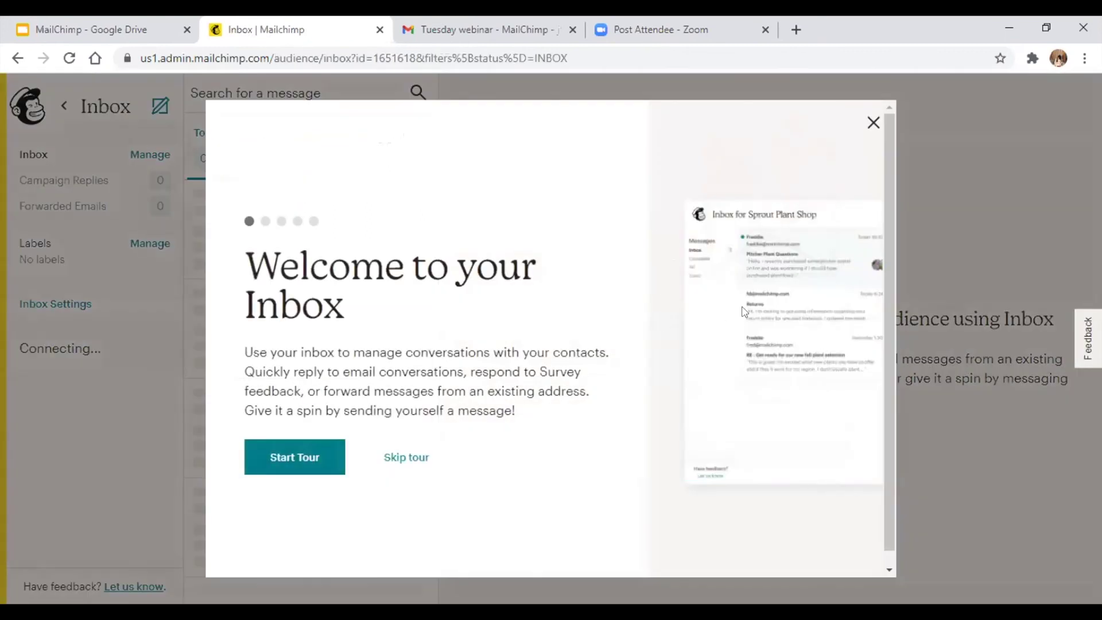
{"action": "key", "text": "Escape"}
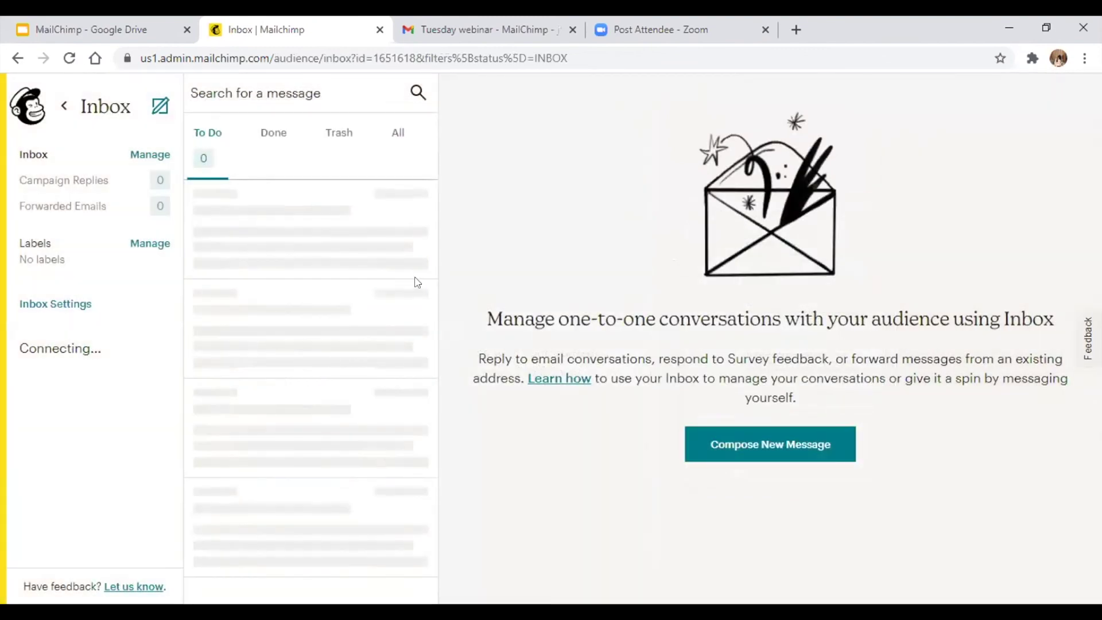
{"action": "left_click", "coordinate": [107, 180]}
{"action": "left_click", "coordinate": [18, 58]}
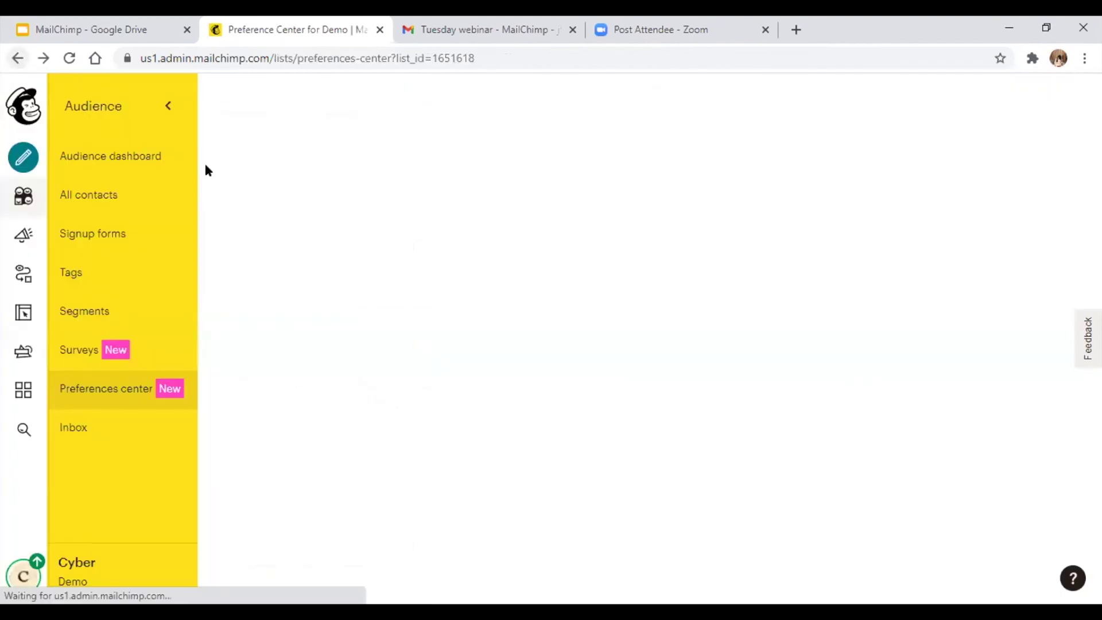
Step: Scroll through the campaigns list, then open Email templates showing the Untitled Template
{"action": "left_click", "coordinate": [25, 237]}
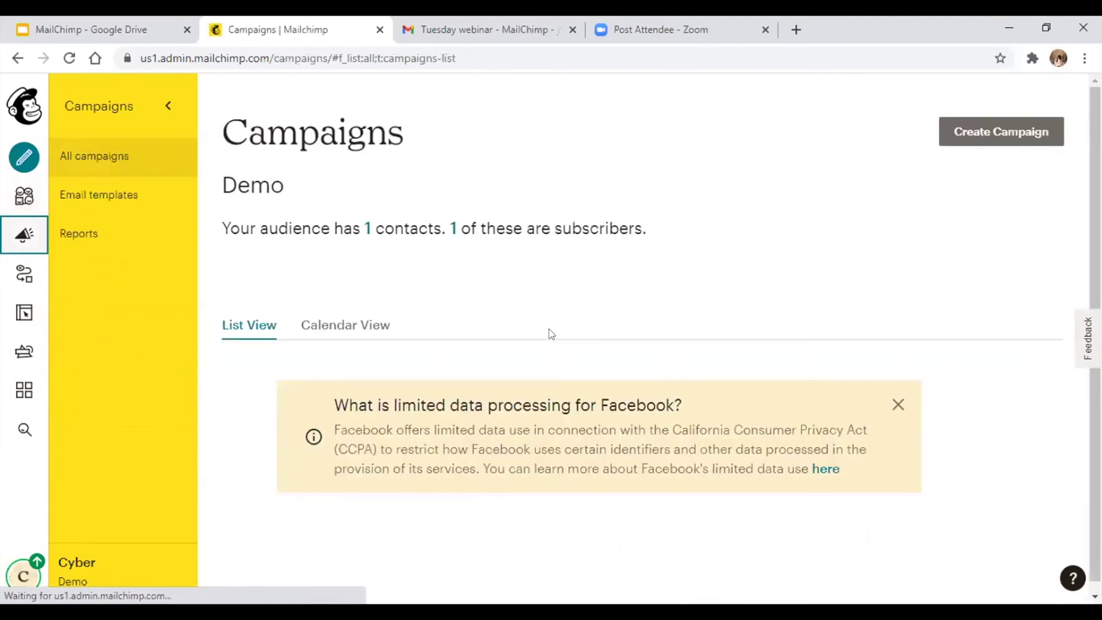
{"action": "scroll", "coordinate": [550, 325], "scroll_direction": "down", "scroll_amount": 1}
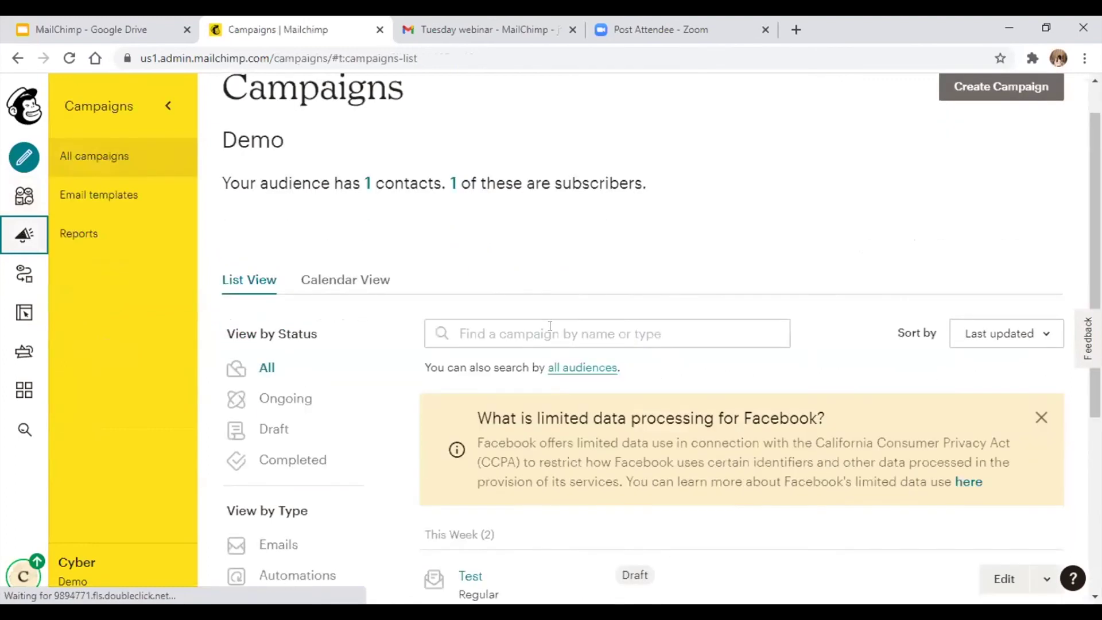
{"action": "scroll", "coordinate": [550, 330], "scroll_direction": "up", "scroll_amount": 1}
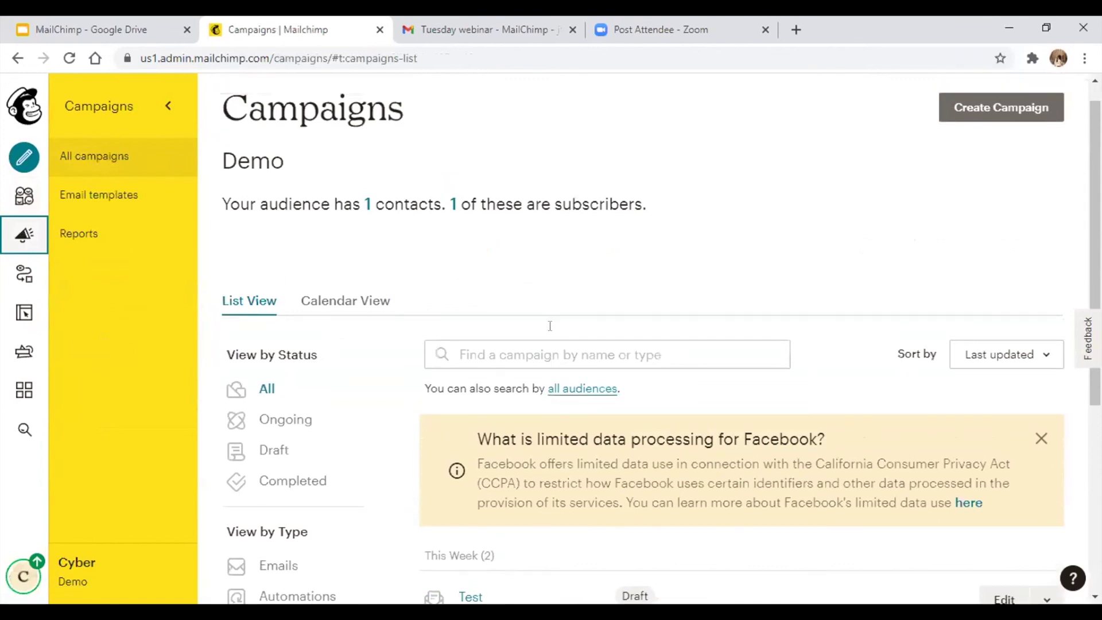
{"action": "scroll", "coordinate": [550, 325], "scroll_direction": "down", "scroll_amount": 1}
{"action": "scroll", "coordinate": [550, 325], "scroll_direction": "down", "scroll_amount": 4}
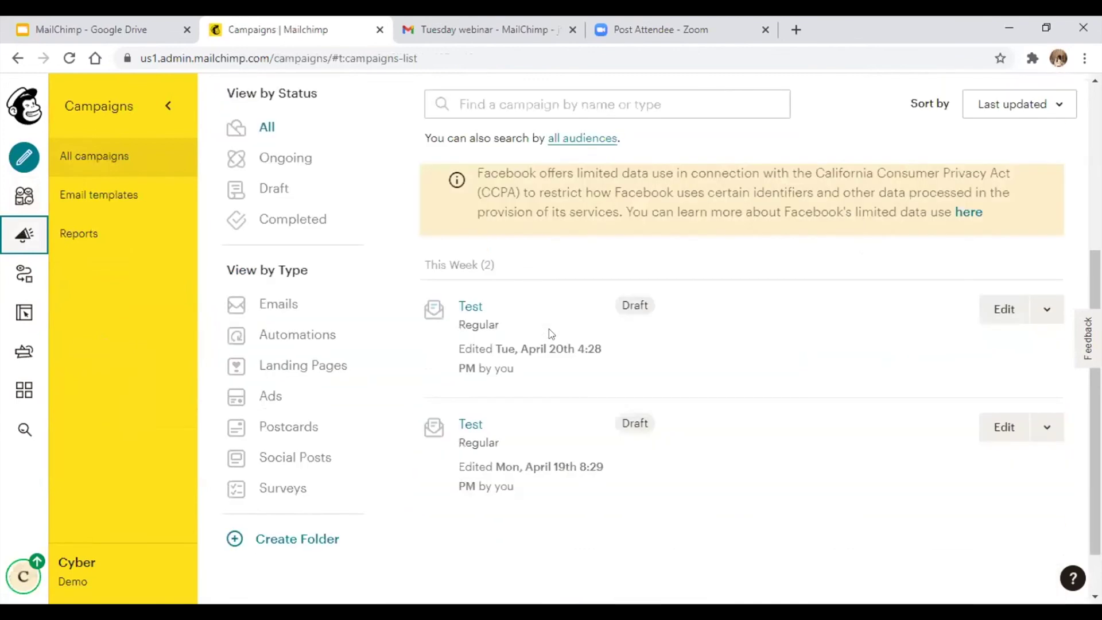
{"action": "scroll", "coordinate": [551, 333], "scroll_direction": "down", "scroll_amount": 1}
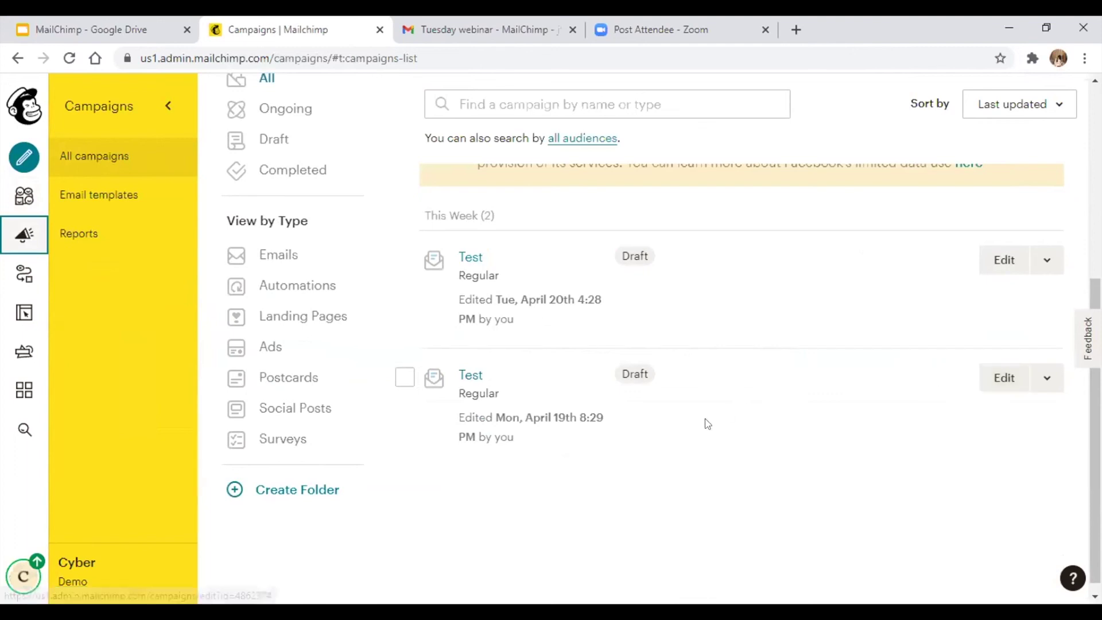
{"action": "scroll", "coordinate": [378, 258], "scroll_direction": "up", "scroll_amount": 2}
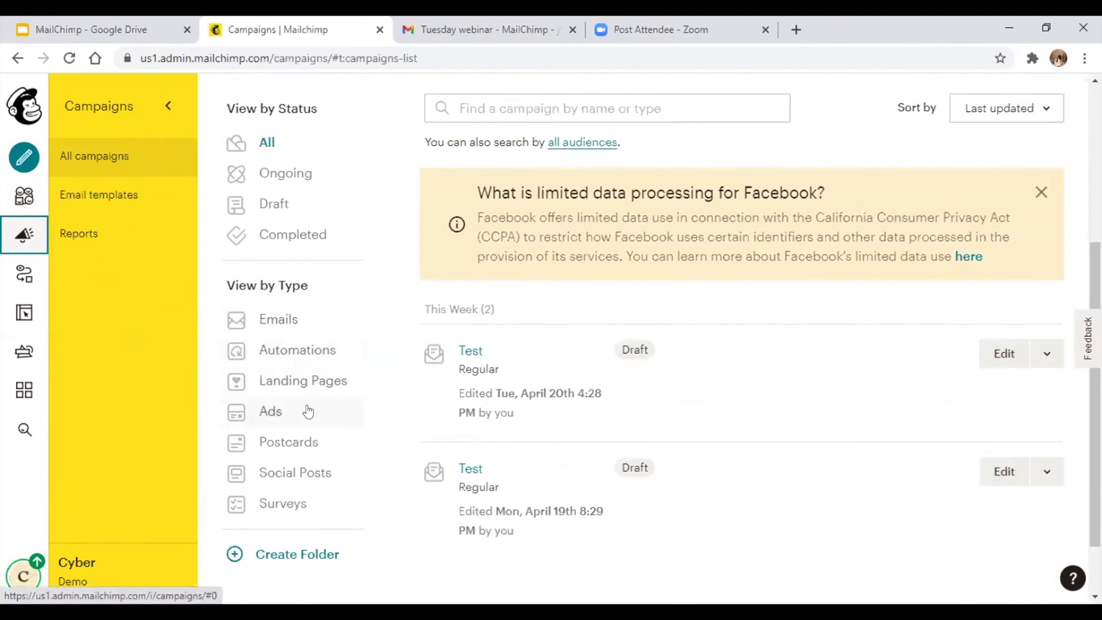
{"action": "left_click", "coordinate": [124, 208]}
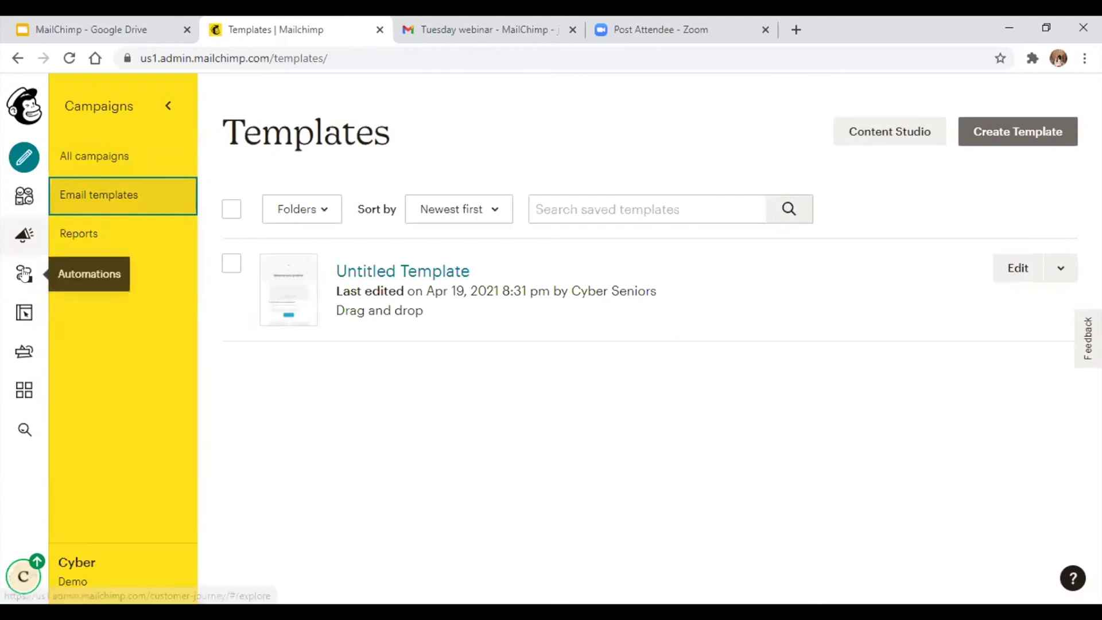
Step: Open Automations and go to the Transactional Email page
{"action": "left_click", "coordinate": [24, 274]}
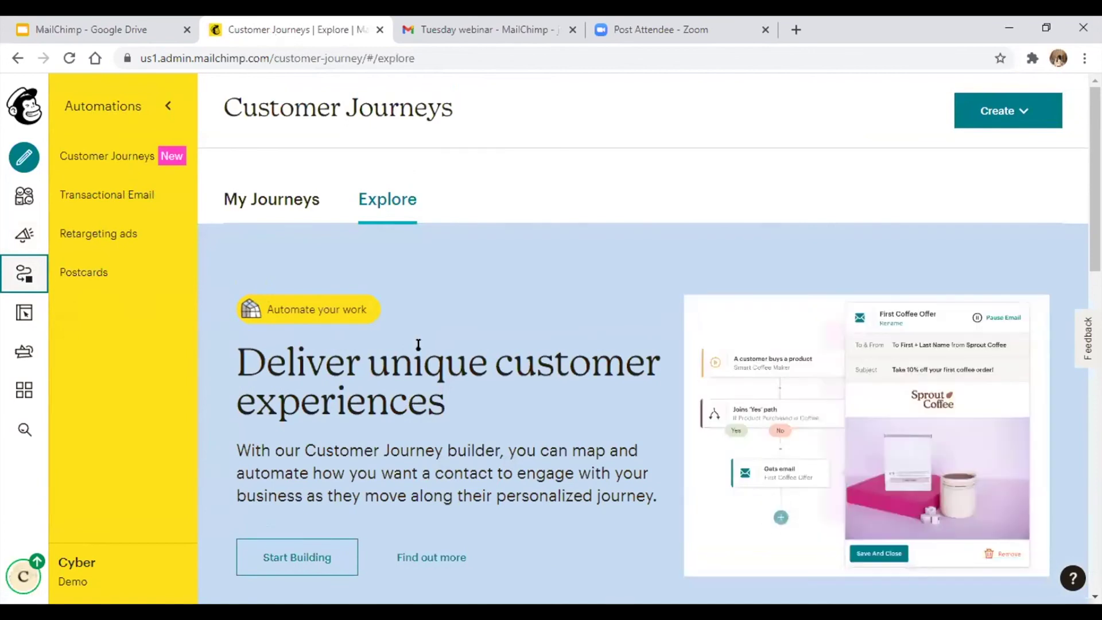
{"action": "scroll", "coordinate": [388, 403], "scroll_direction": "down", "scroll_amount": 1}
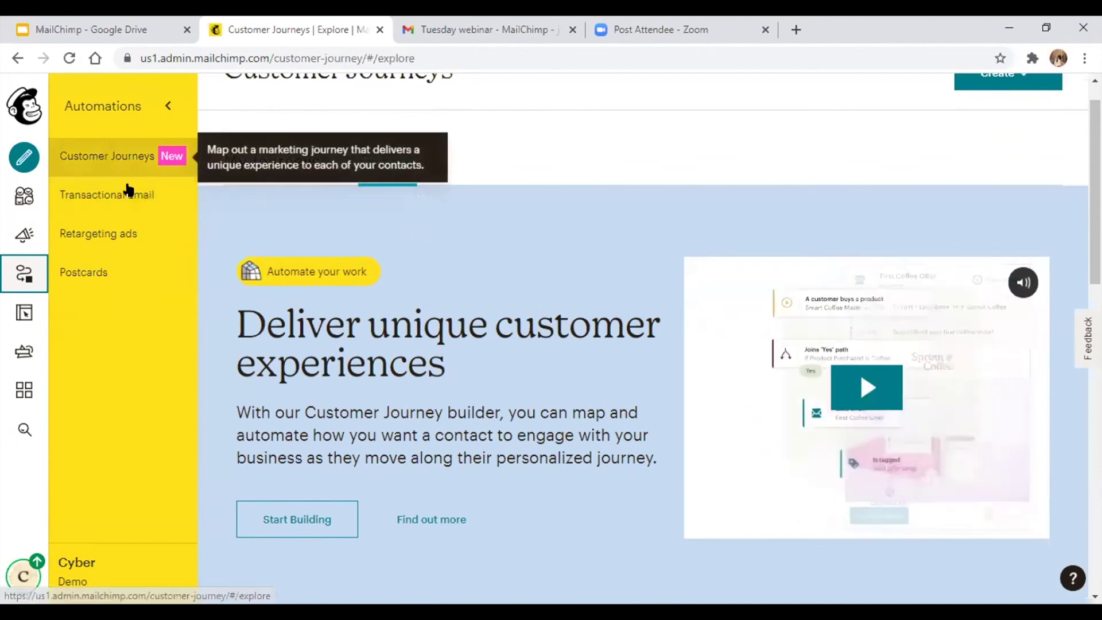
{"action": "left_click", "coordinate": [133, 197]}
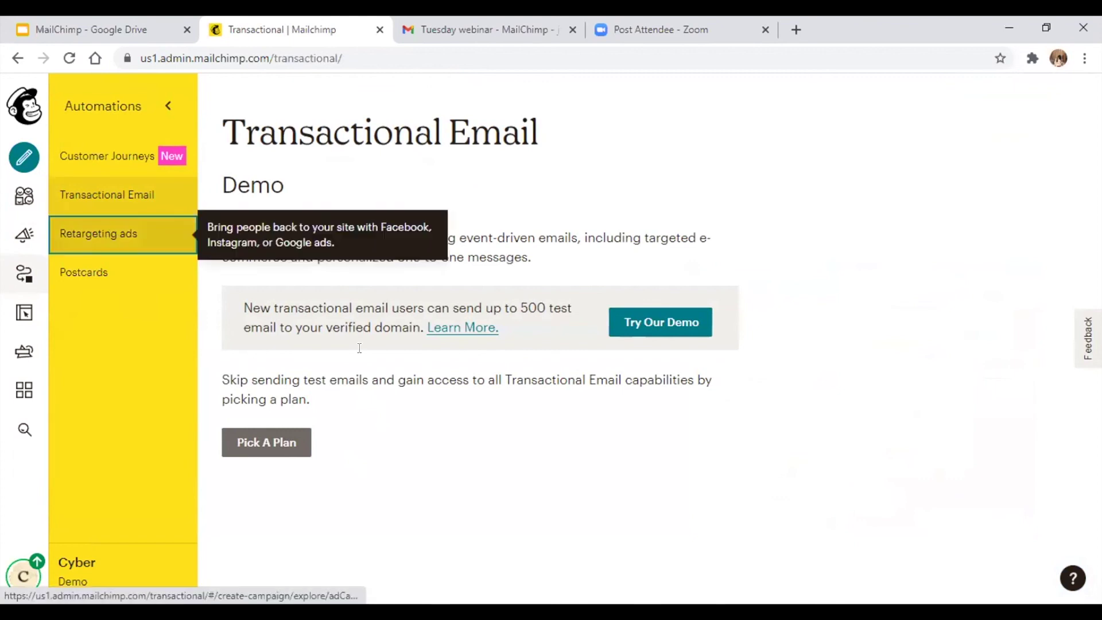
Step: Preview the Retargeting ad and Postcard creation dialogs, then close both without creating anything
{"action": "key", "text": "Return"}
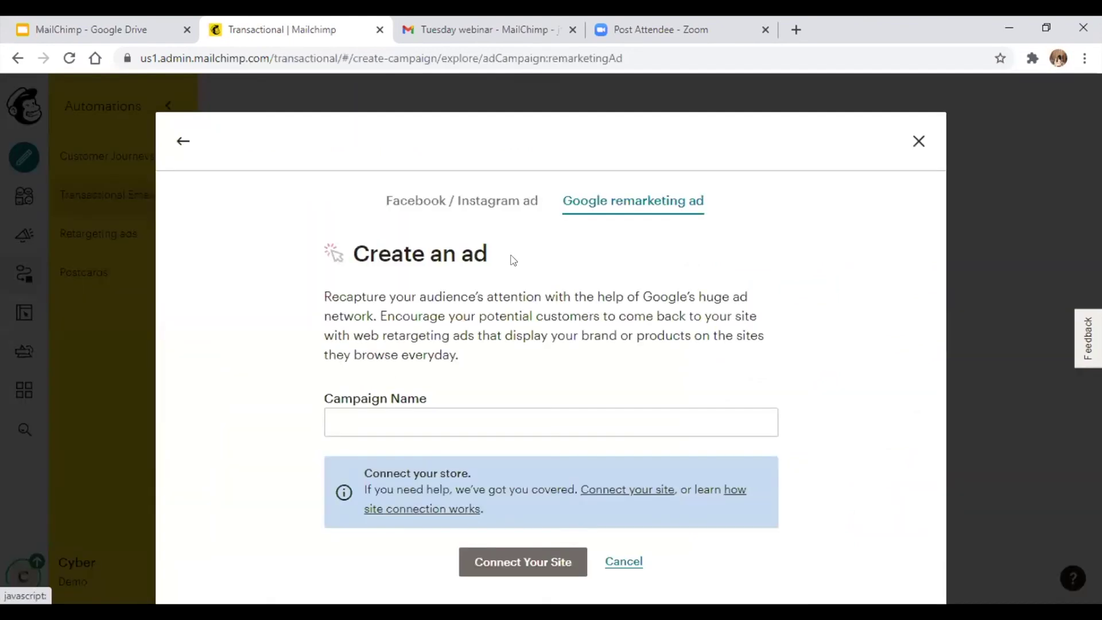
{"action": "left_click", "coordinate": [400, 426]}
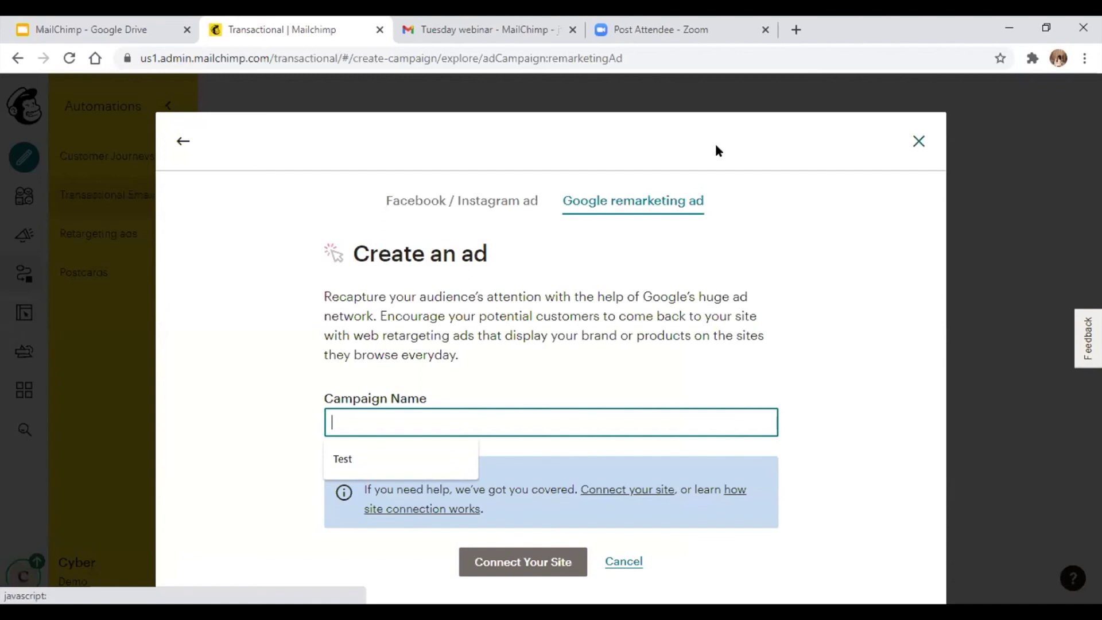
{"action": "left_click", "coordinate": [918, 141]}
{"action": "left_click", "coordinate": [102, 275]}
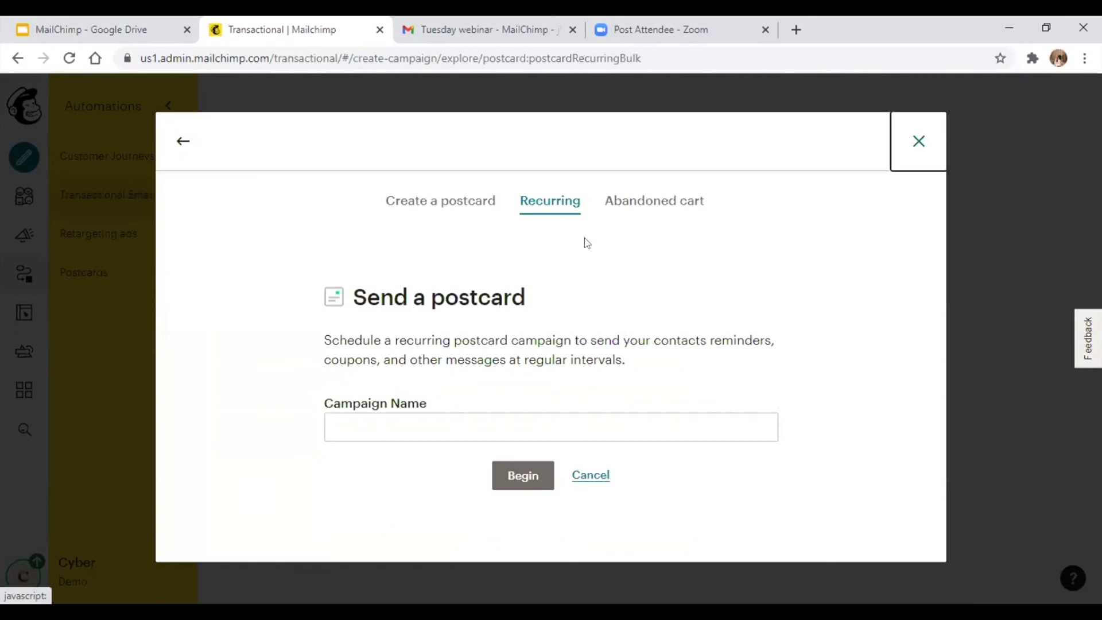
{"action": "key", "text": "Escape"}
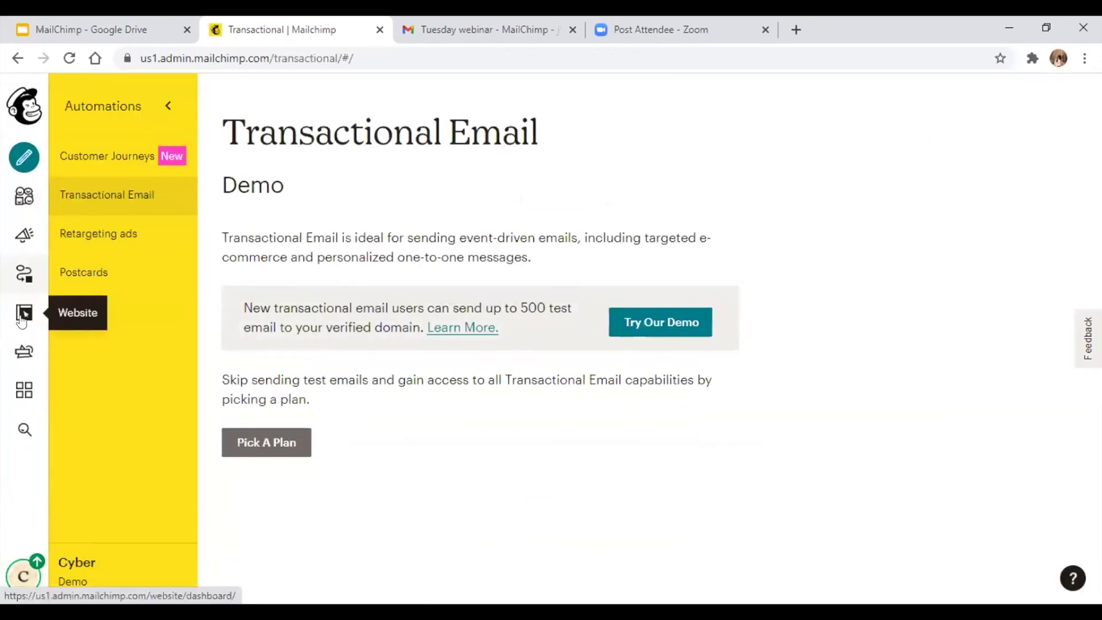
Step: Check Website settings, then browse Content Studio's My Files, Products, Giphy, Instagram and My Logo pages
{"action": "left_click", "coordinate": [23, 316]}
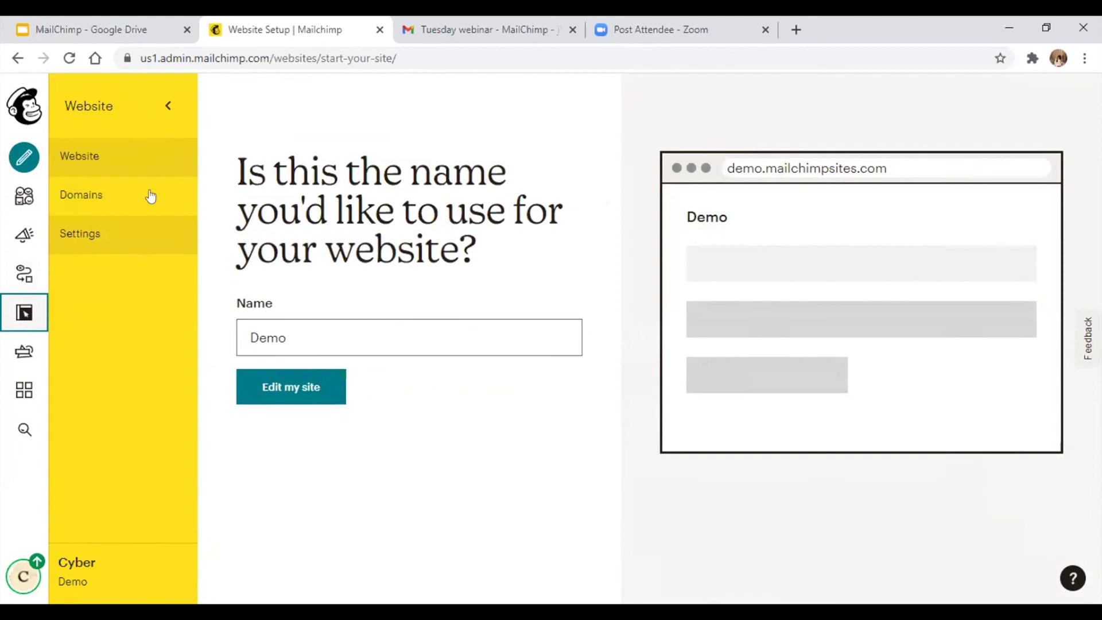
{"action": "left_click", "coordinate": [137, 244]}
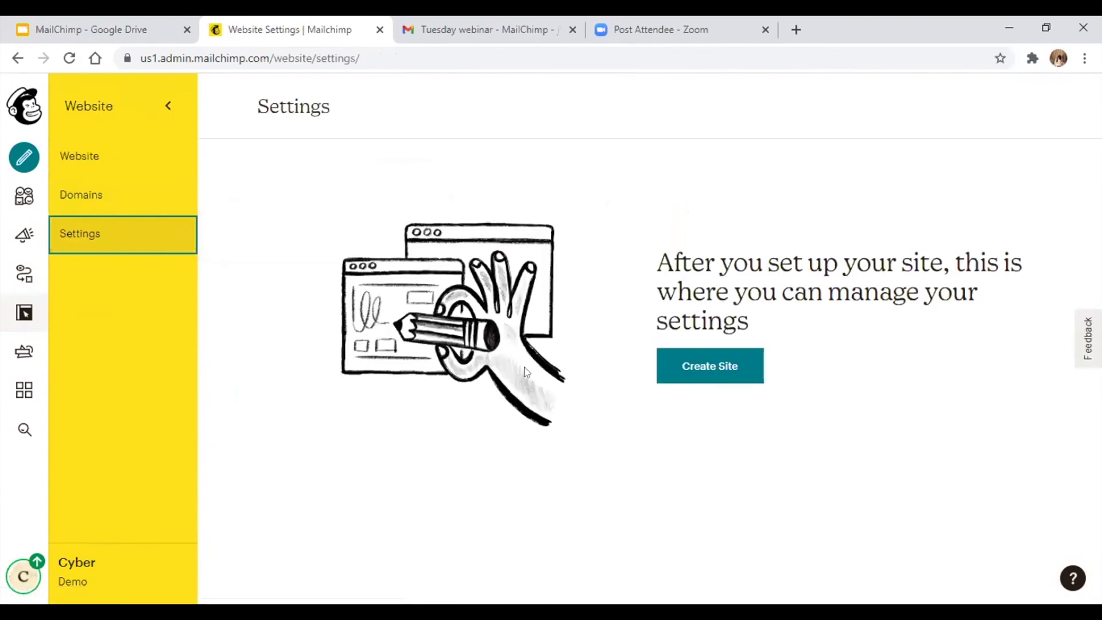
{"action": "left_click", "coordinate": [20, 354]}
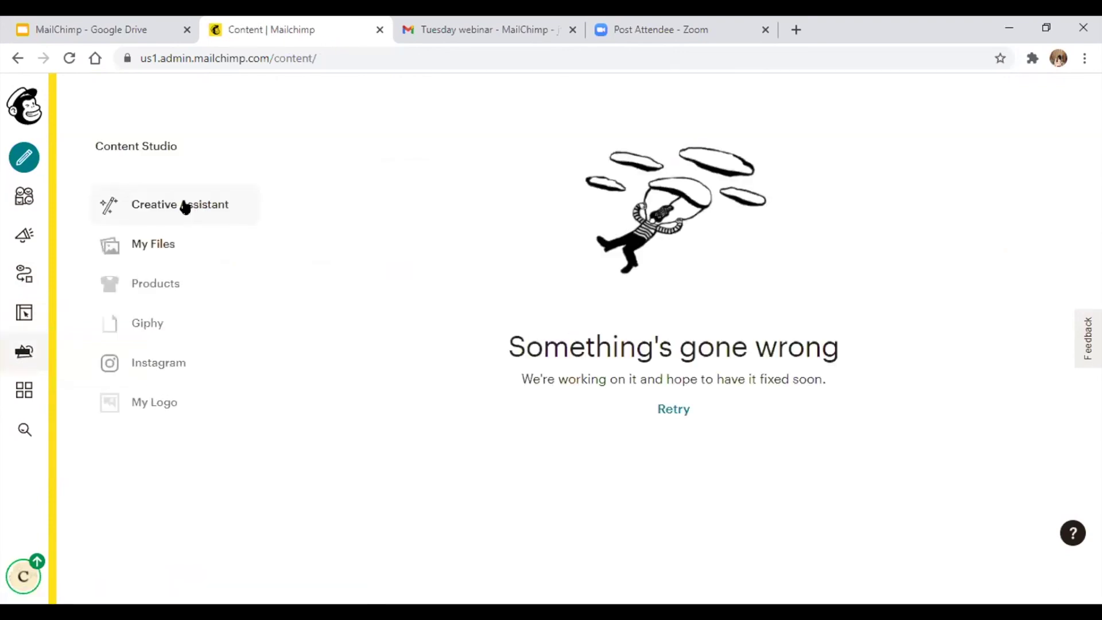
{"action": "left_click", "coordinate": [153, 247]}
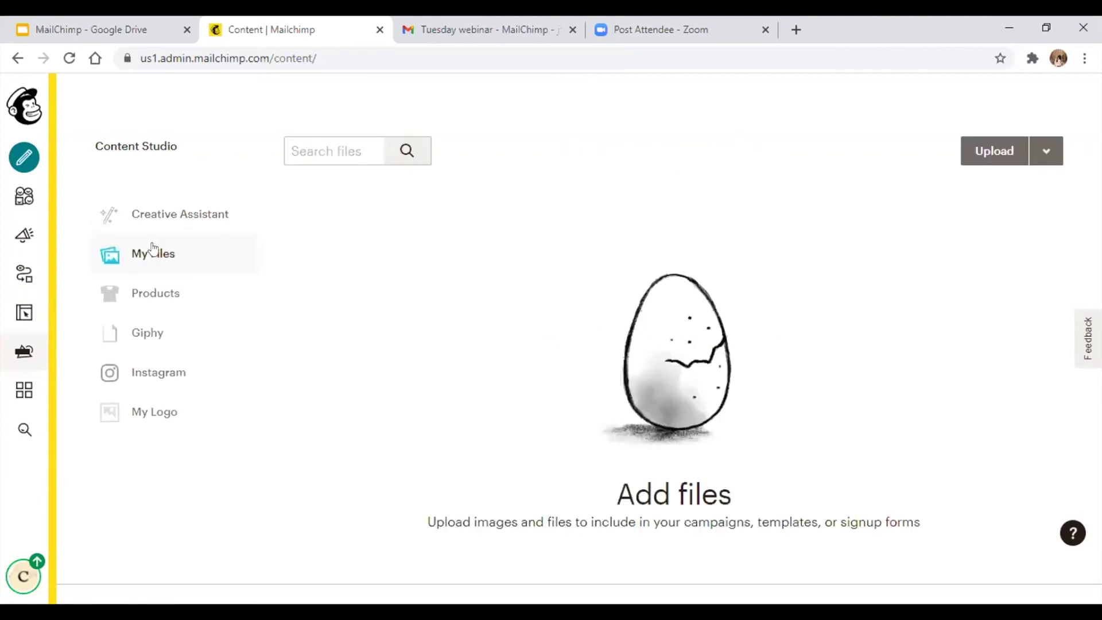
{"action": "left_click", "coordinate": [153, 298]}
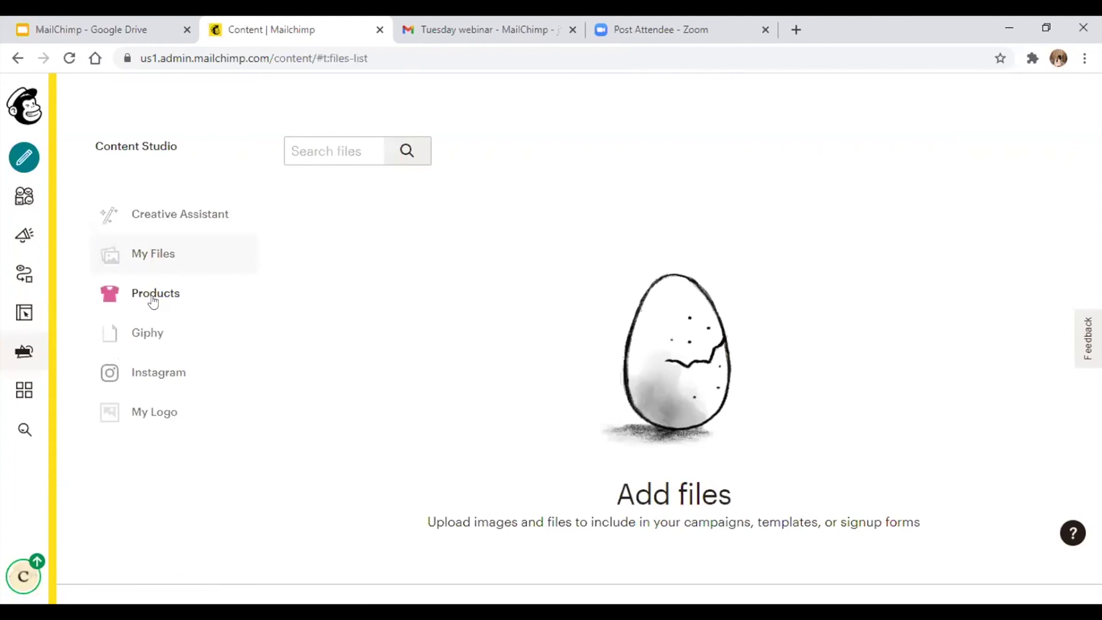
{"action": "left_click", "coordinate": [149, 339]}
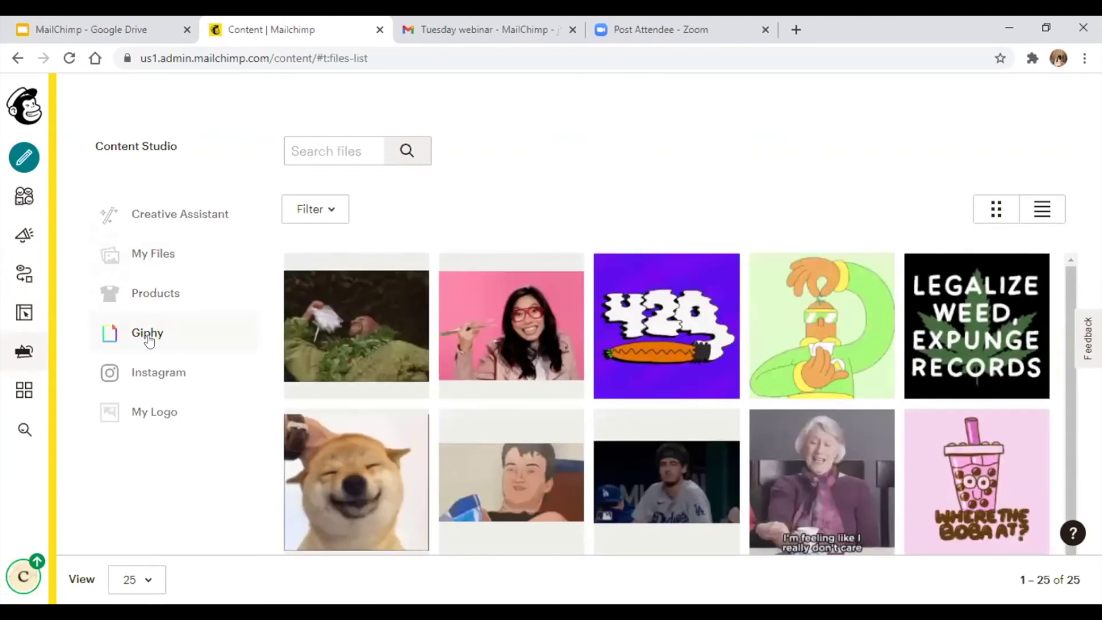
{"action": "left_click", "coordinate": [150, 375]}
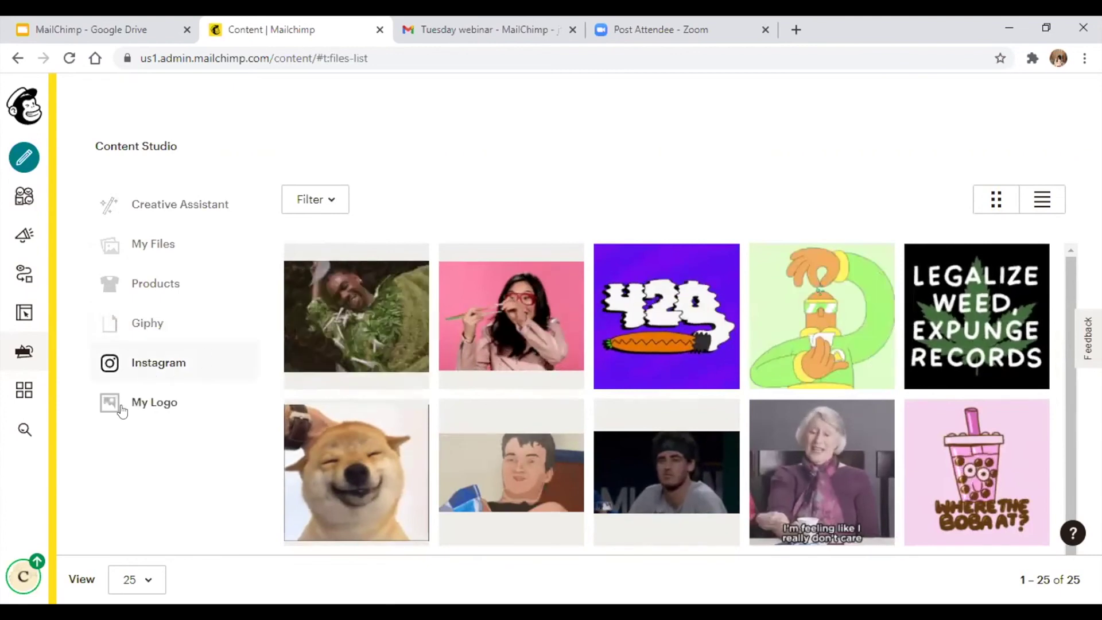
{"action": "left_click", "coordinate": [158, 403]}
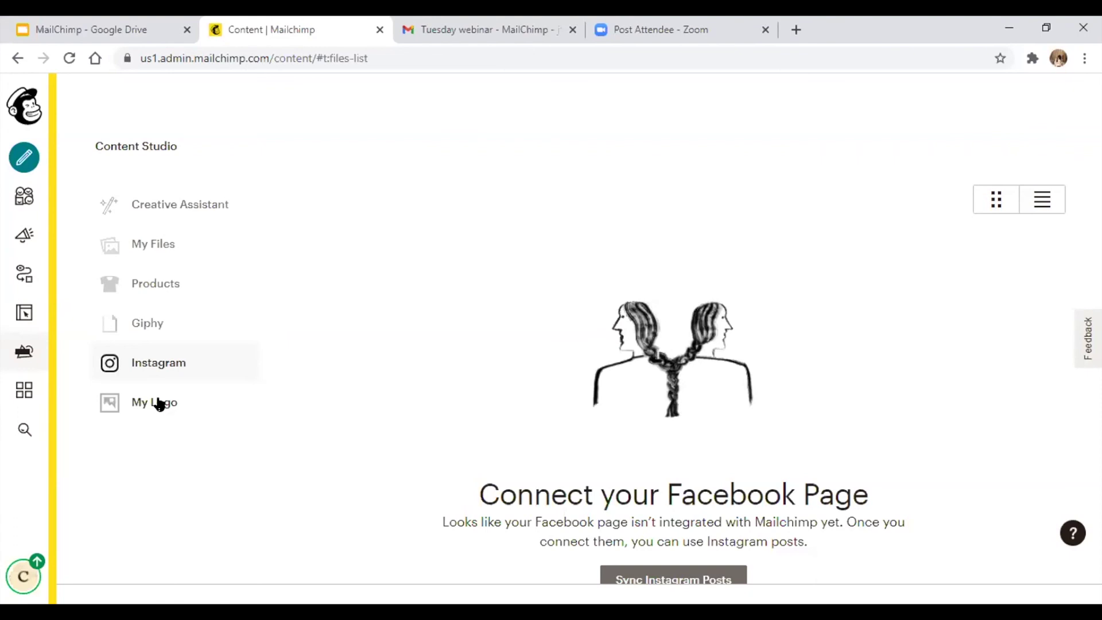
{"action": "left_click", "coordinate": [159, 404]}
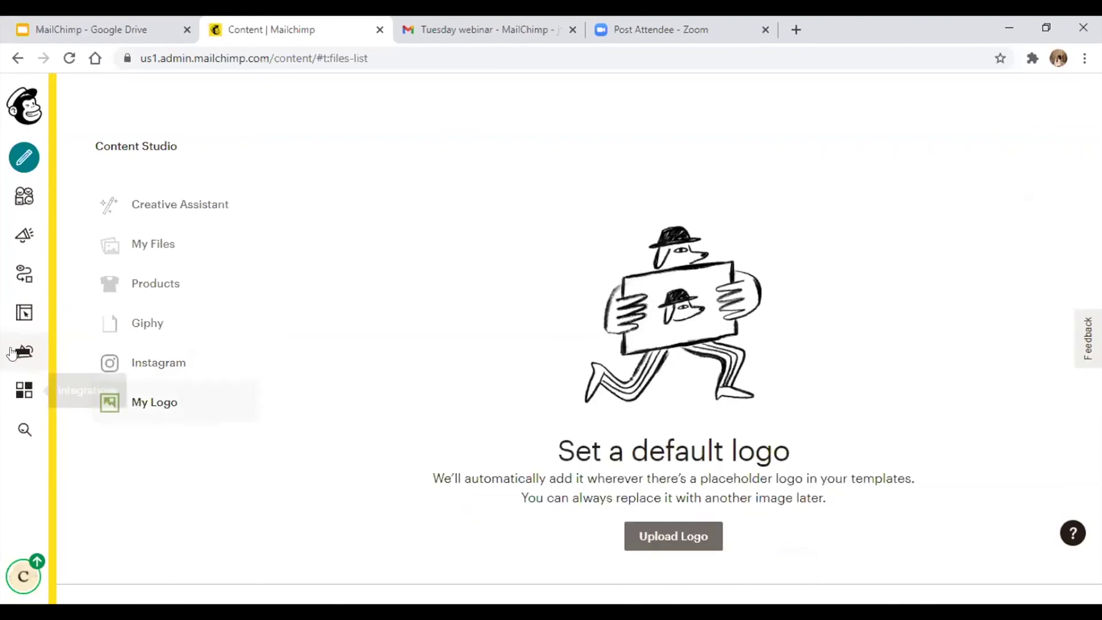
Step: Browse the Integrations catalogue's e-commerce, website builder, events and design apps, then return to the top
{"action": "left_click", "coordinate": [22, 392]}
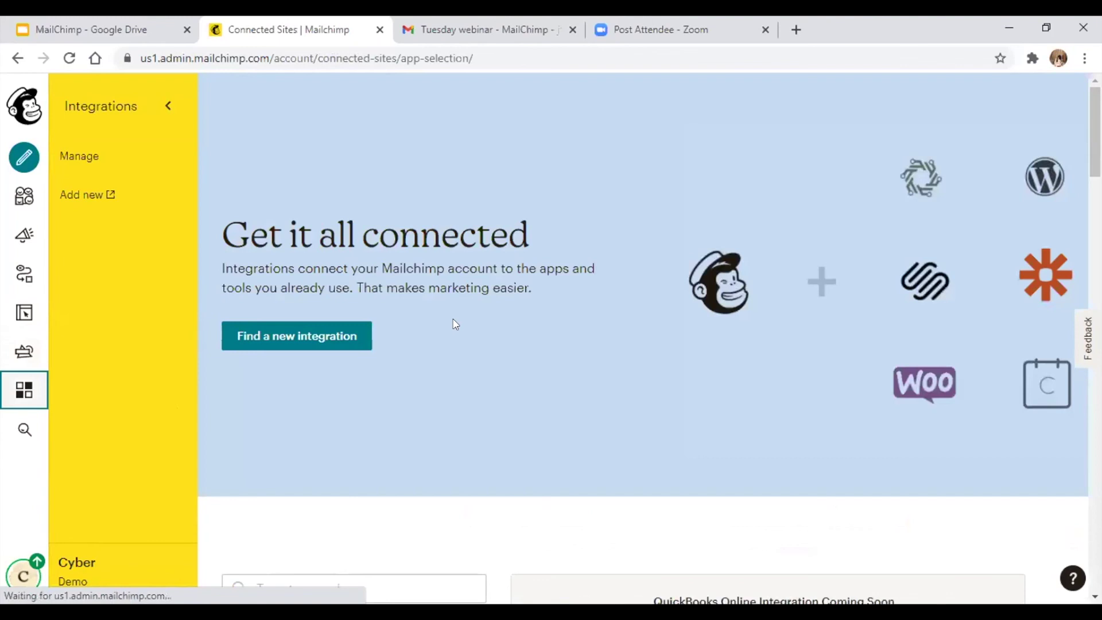
{"action": "scroll", "coordinate": [455, 324], "scroll_direction": "down", "scroll_amount": 1}
{"action": "scroll", "coordinate": [455, 324], "scroll_direction": "down", "scroll_amount": 7}
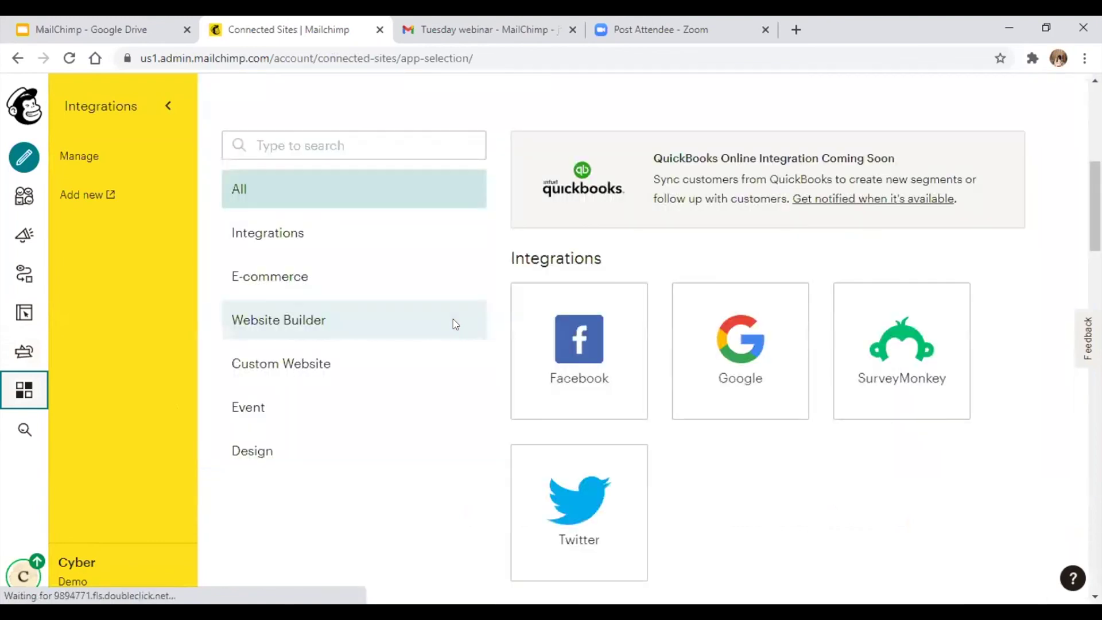
{"action": "scroll", "coordinate": [455, 324], "scroll_direction": "down", "scroll_amount": 1}
{"action": "scroll", "coordinate": [750, 455], "scroll_direction": "down", "scroll_amount": 1}
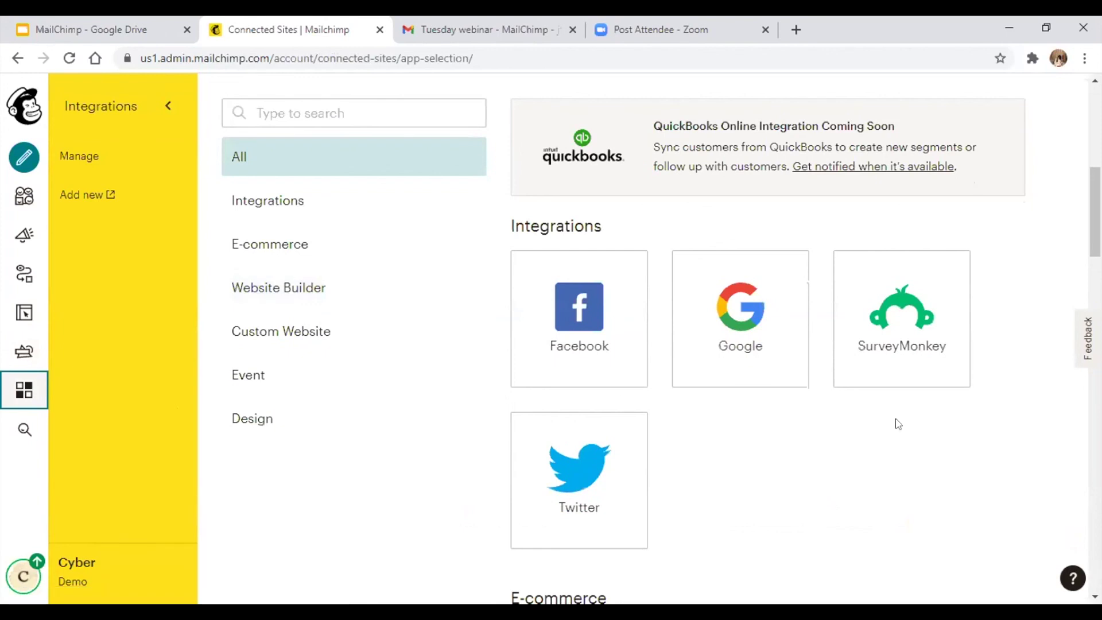
{"action": "scroll", "coordinate": [797, 488], "scroll_direction": "down", "scroll_amount": 7}
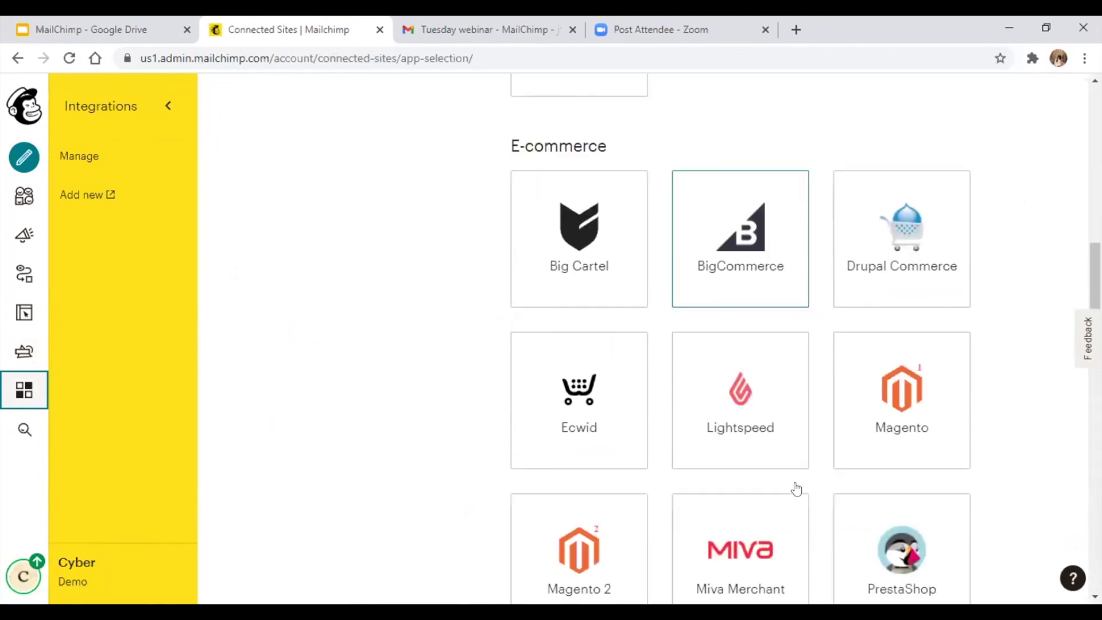
{"action": "scroll", "coordinate": [796, 489], "scroll_direction": "down", "scroll_amount": 2}
{"action": "scroll", "coordinate": [796, 488], "scroll_direction": "down", "scroll_amount": 10}
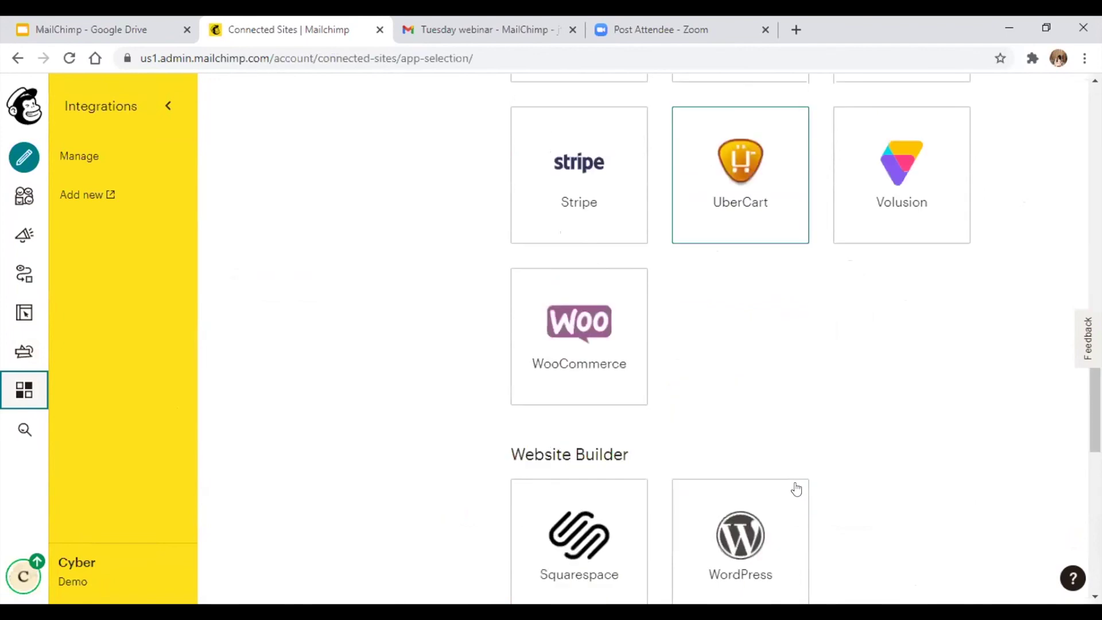
{"action": "scroll", "coordinate": [796, 487], "scroll_direction": "down", "scroll_amount": 3}
{"action": "scroll", "coordinate": [722, 487], "scroll_direction": "down", "scroll_amount": 2}
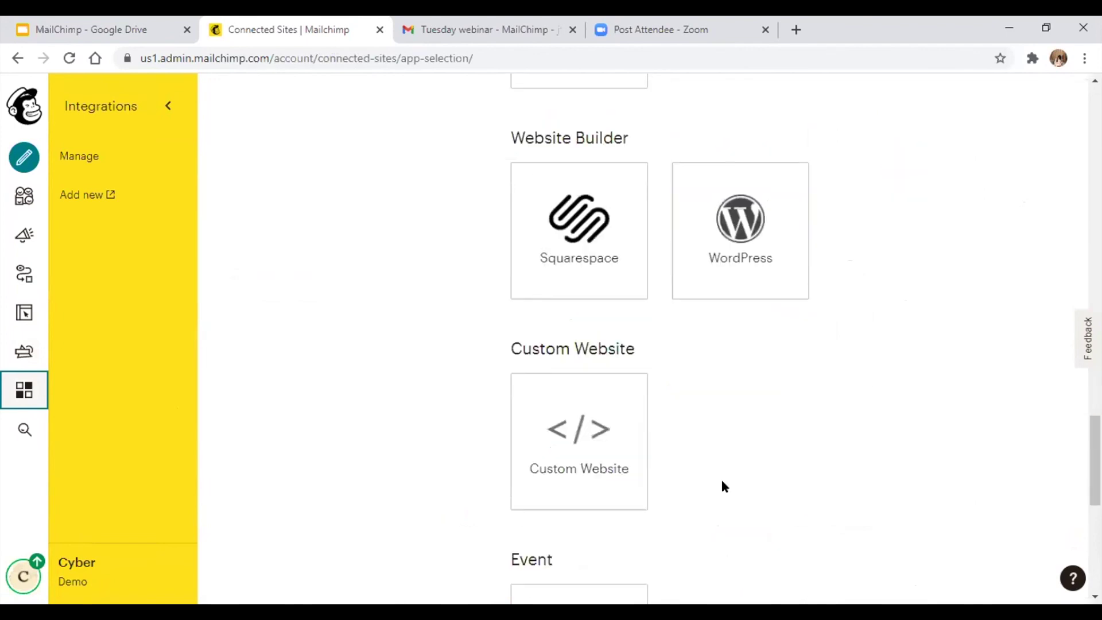
{"action": "scroll", "coordinate": [723, 487], "scroll_direction": "down", "scroll_amount": 2}
{"action": "scroll", "coordinate": [723, 485], "scroll_direction": "down", "scroll_amount": 5}
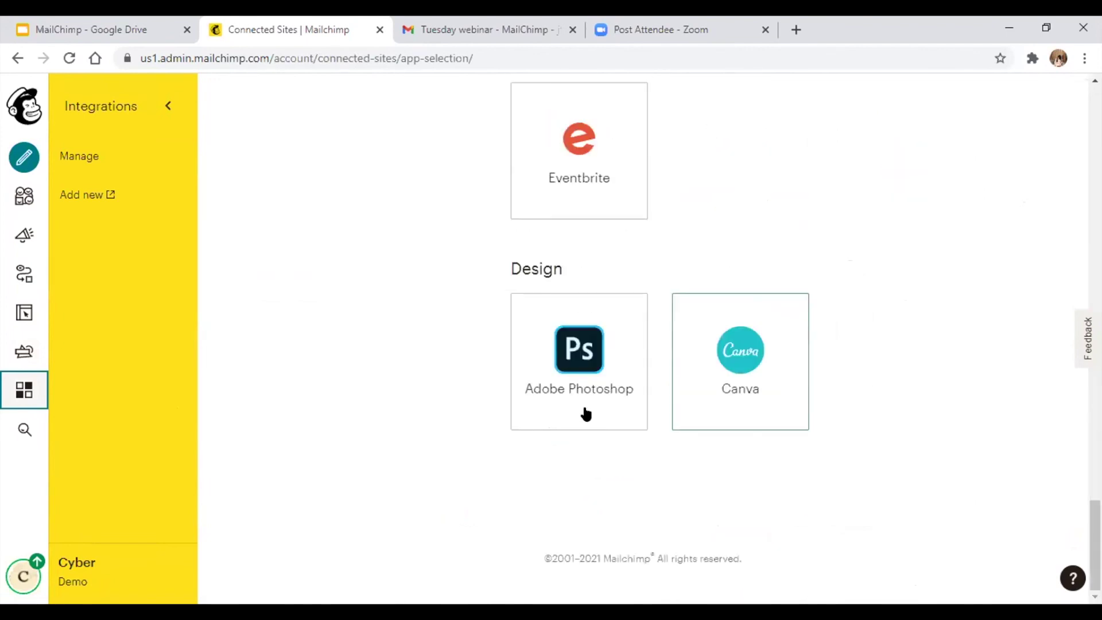
{"action": "scroll", "coordinate": [586, 414], "scroll_direction": "up", "scroll_amount": 10}
{"action": "scroll", "coordinate": [586, 413], "scroll_direction": "up", "scroll_amount": 15}
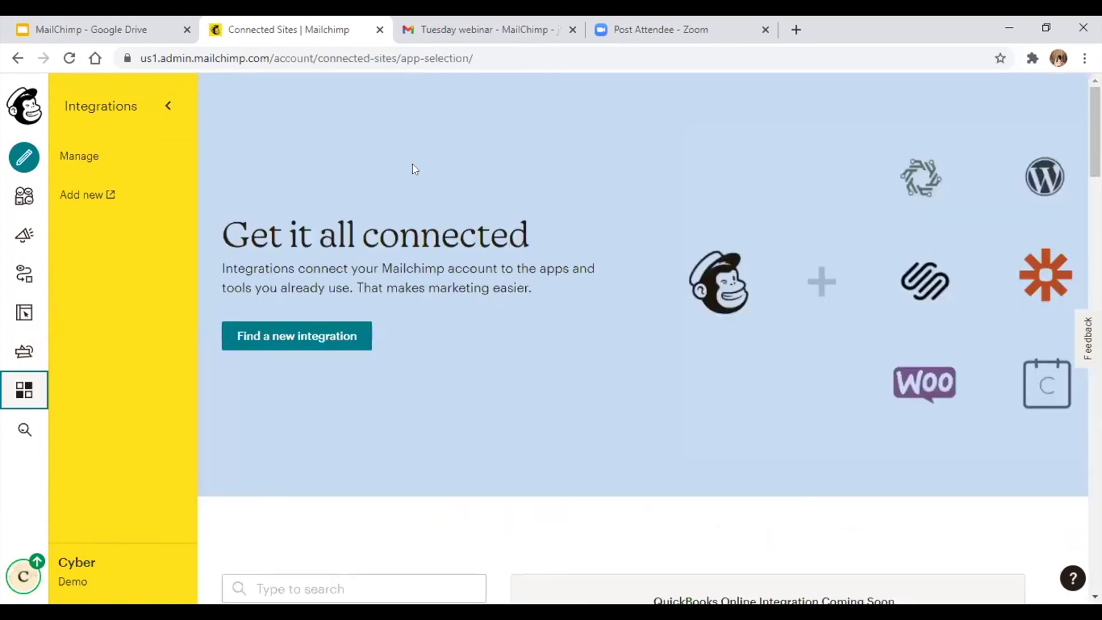
Step: Search campaigns and contacts for 'test' to find the two Test draft campaigns
{"action": "left_click", "coordinate": [29, 430]}
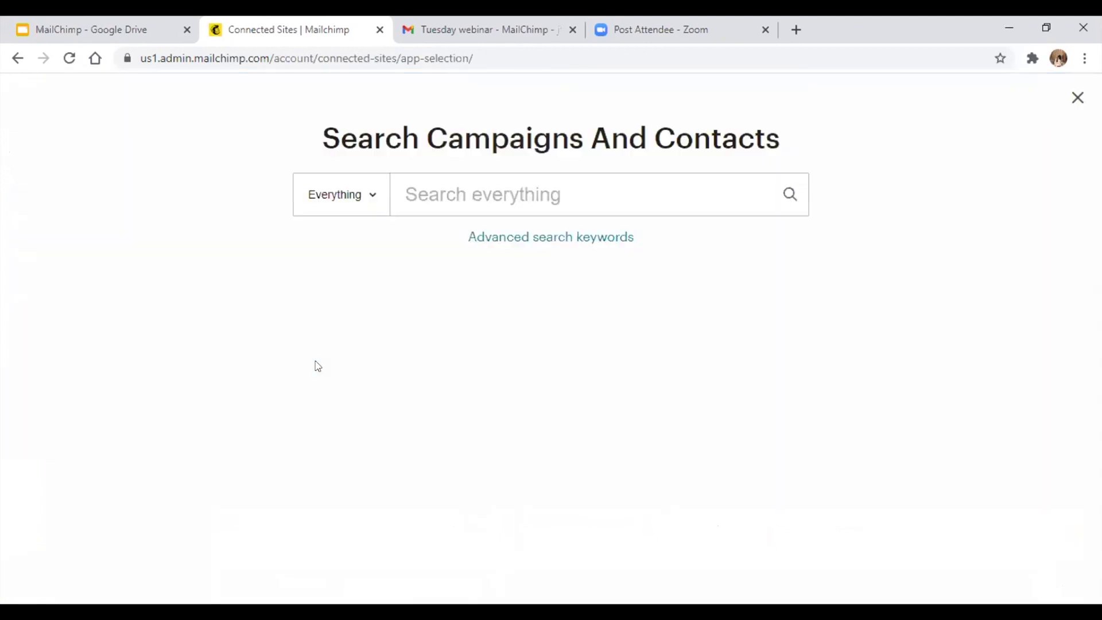
{"action": "left_click", "coordinate": [566, 193]}
{"action": "type", "text": "tes"}
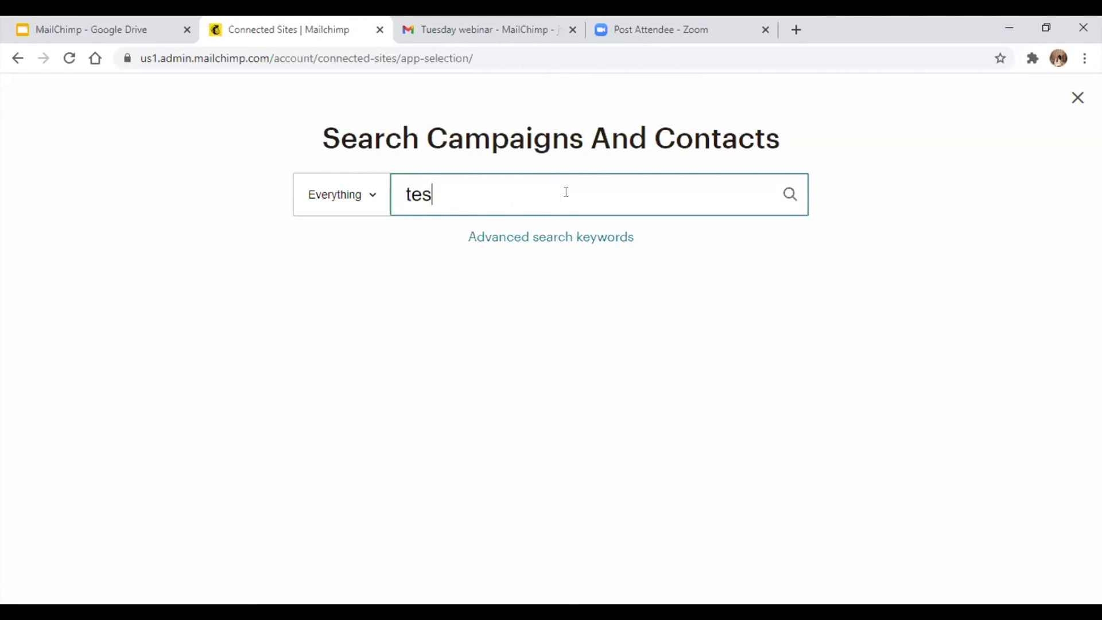
{"action": "type", "text": "t"}
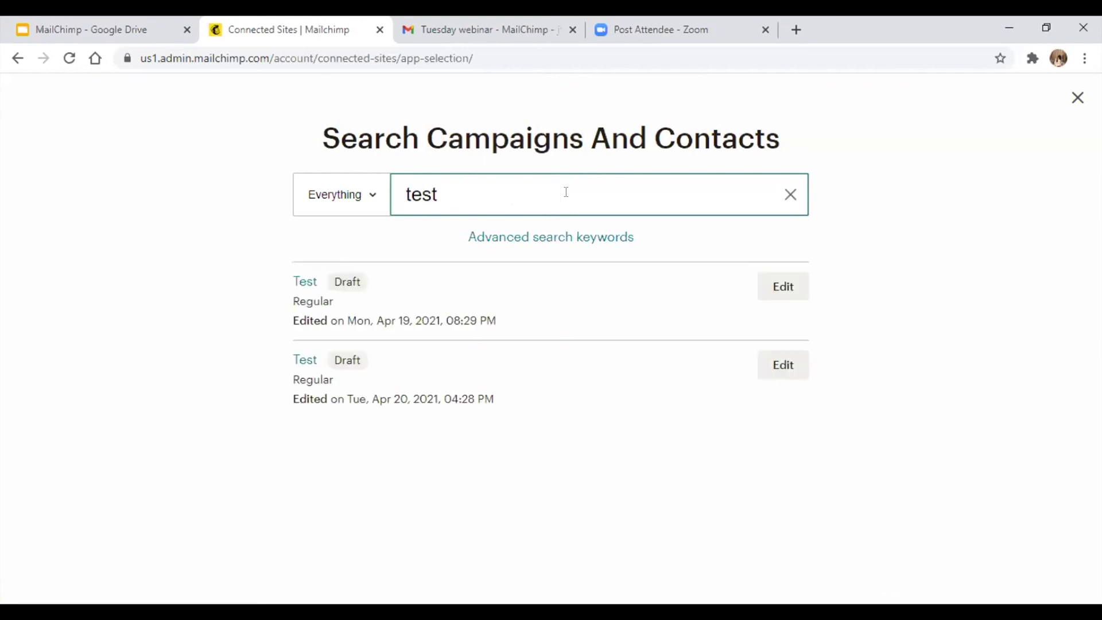